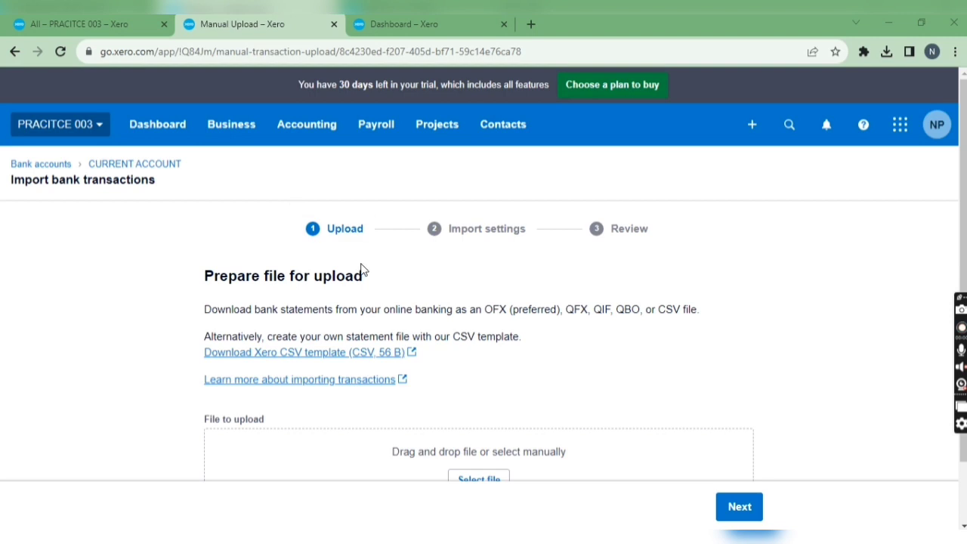
Review the full bills list, and examine the dates, amounts, payees and descriptions in StatementImportTemplate.en-US.csv in Excel.
left_click(83, 23)
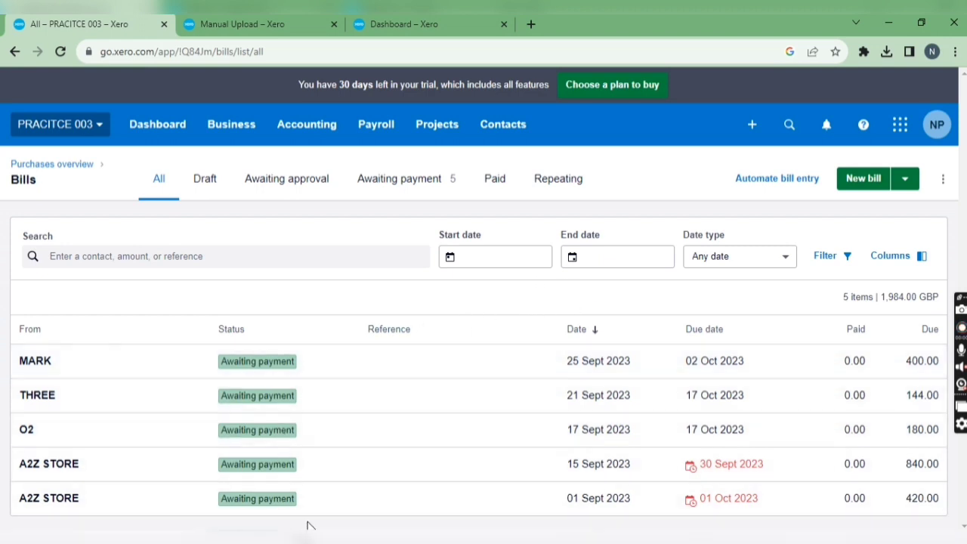
left_click(215, 30)
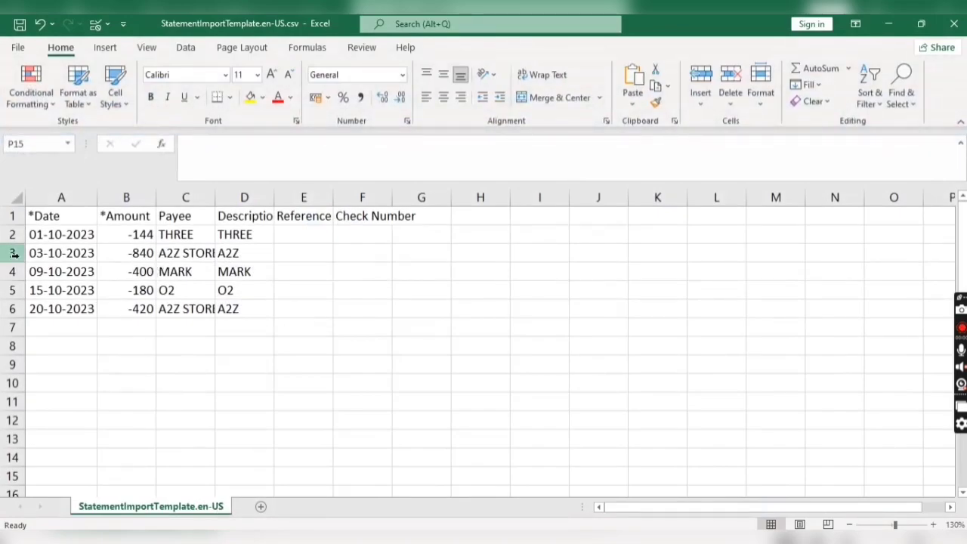
left_click(51, 232)
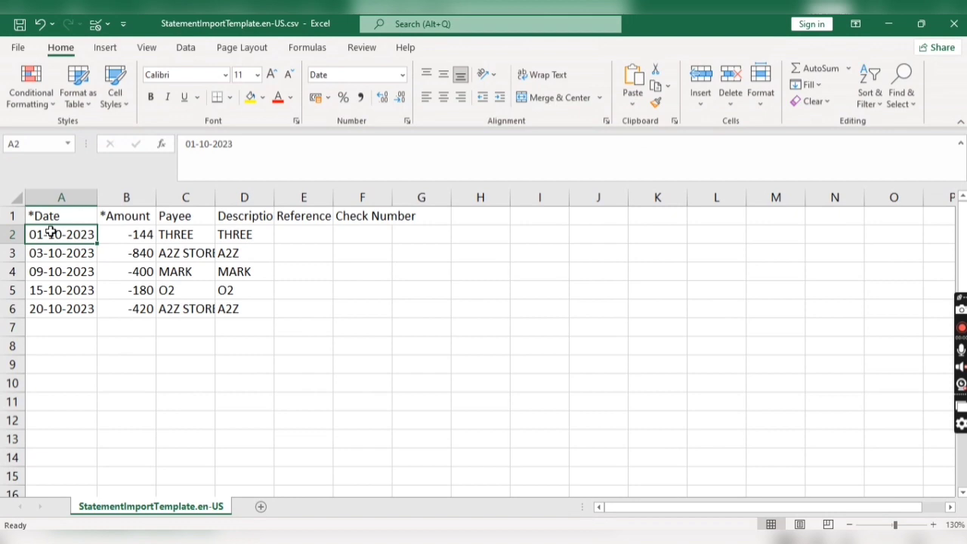
left_click(110, 218)
left_click(127, 232)
left_click(130, 269)
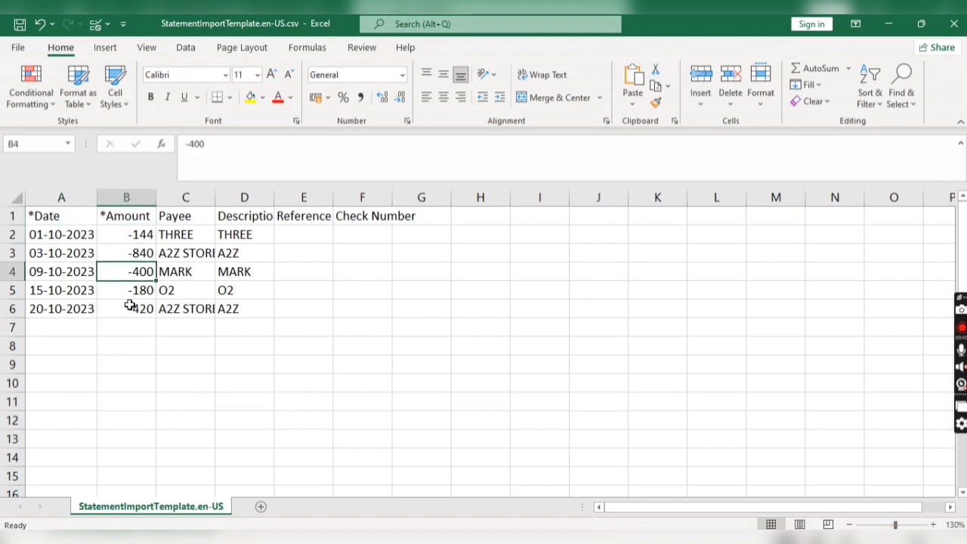
left_click(129, 306)
left_click(119, 239)
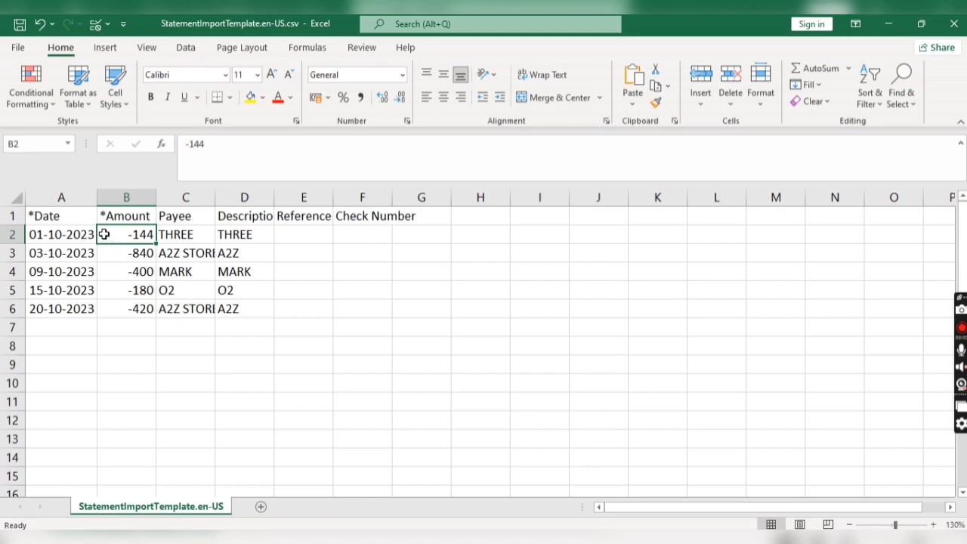
left_click(169, 216)
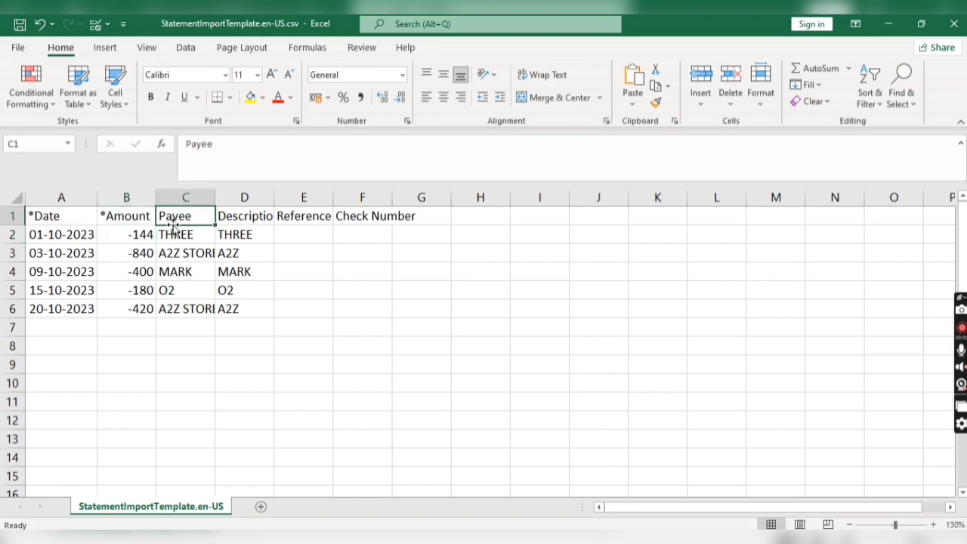
left_click(235, 214)
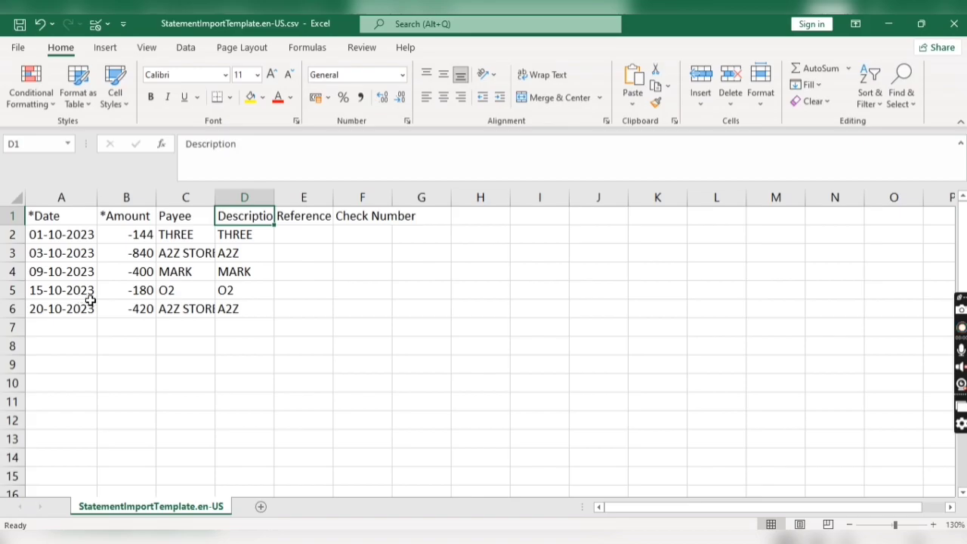
Switch to Xero, upload StatementImportTemplate.en-US.csv from Downloads as the bank transactions file, and continue to the import settings.
key("alt+Tab")
scroll(450, 446, "down", 1)
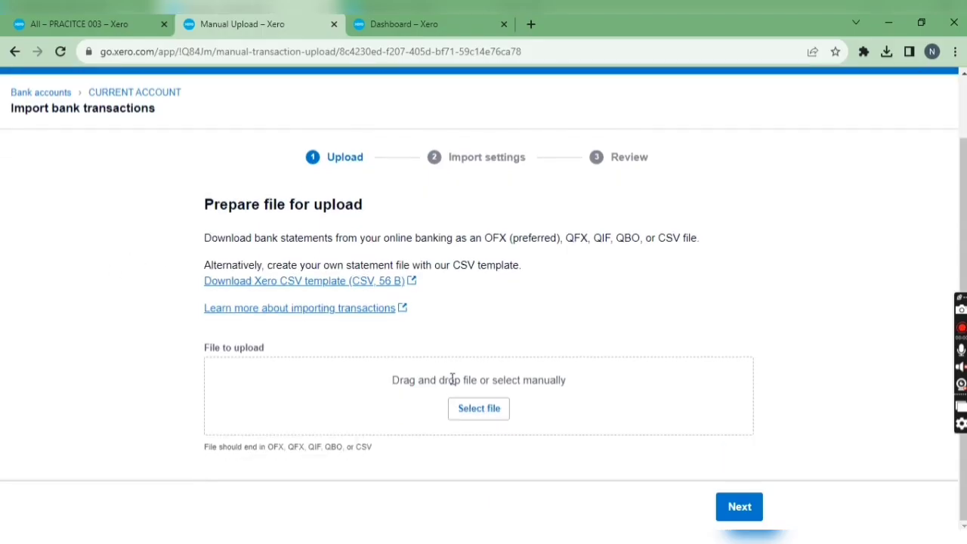
left_click(480, 409)
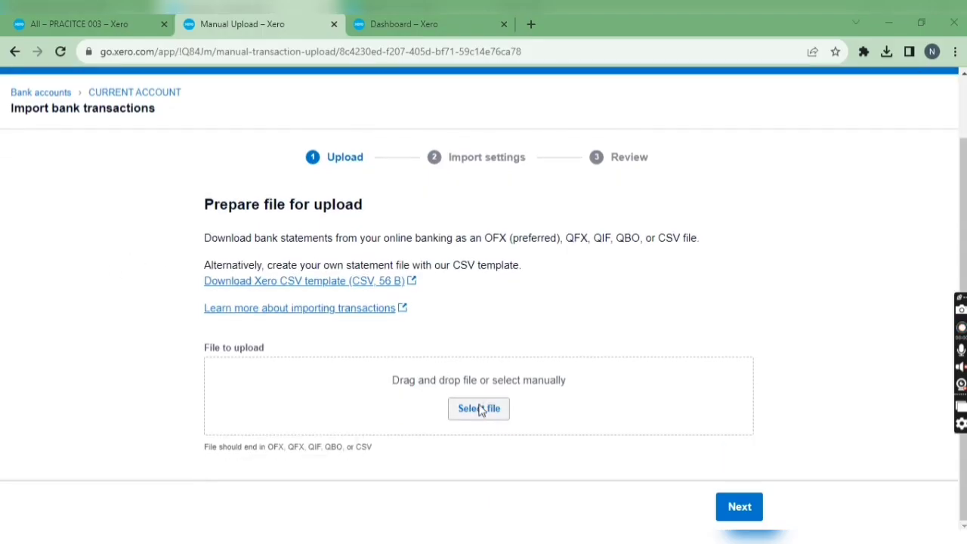
left_click(215, 137)
double_click(215, 137)
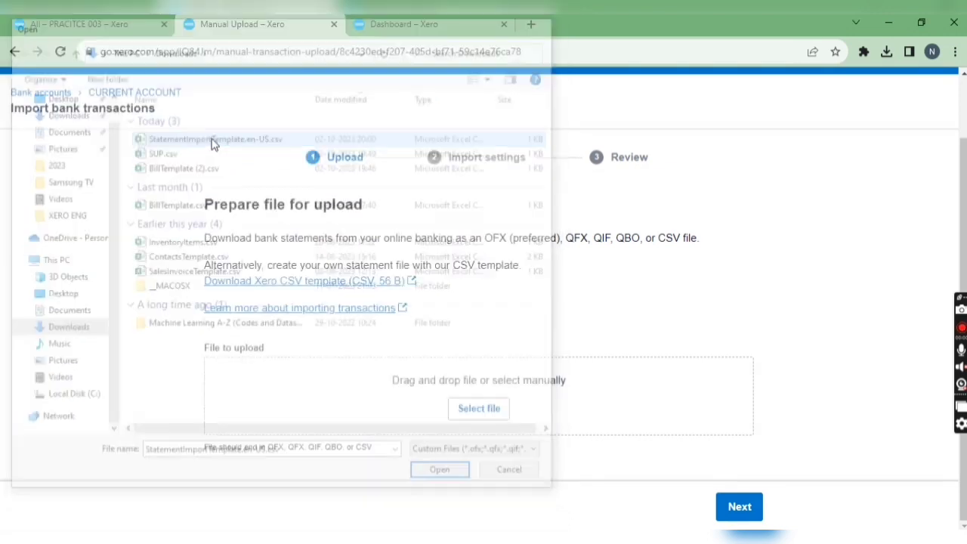
scroll(484, 373, "down", 1)
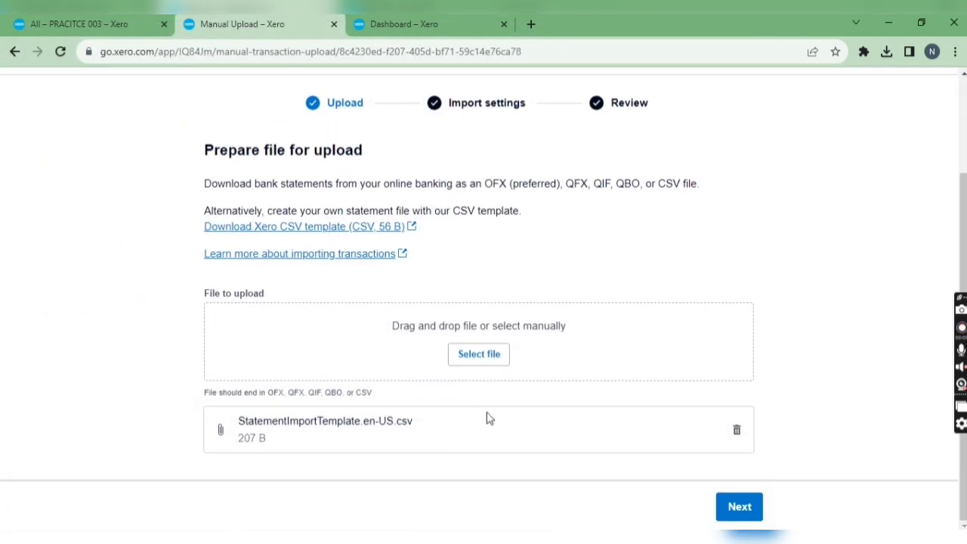
left_click(740, 508)
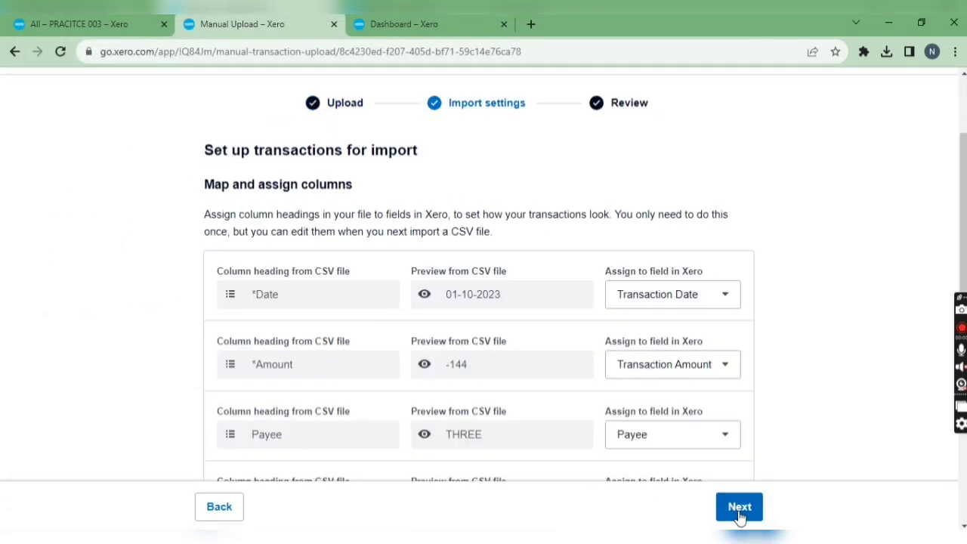
Check the column assignments, transaction preview and skipped first line against the heading row of the CSV in Excel.
scroll(481, 300, "down", 1)
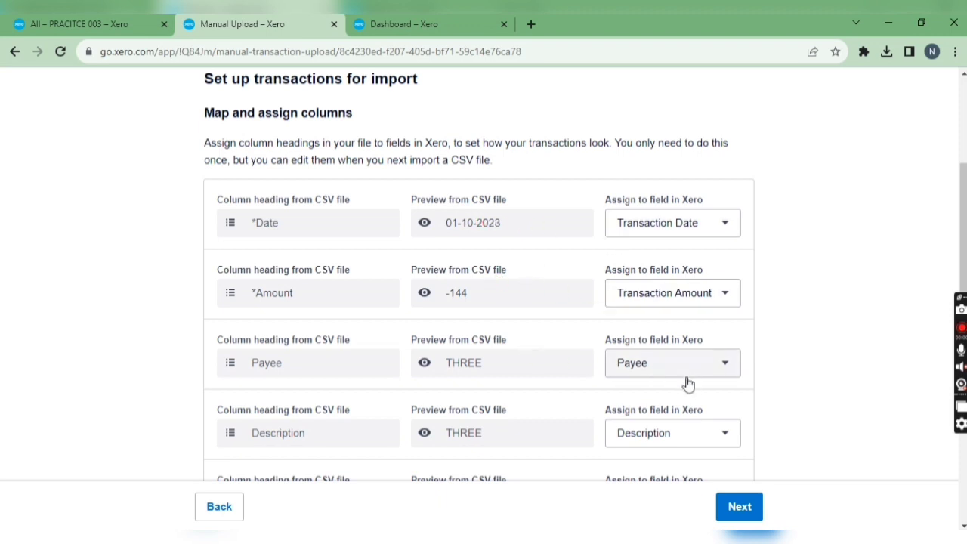
scroll(686, 383, "down", 2)
scroll(648, 378, "down", 2)
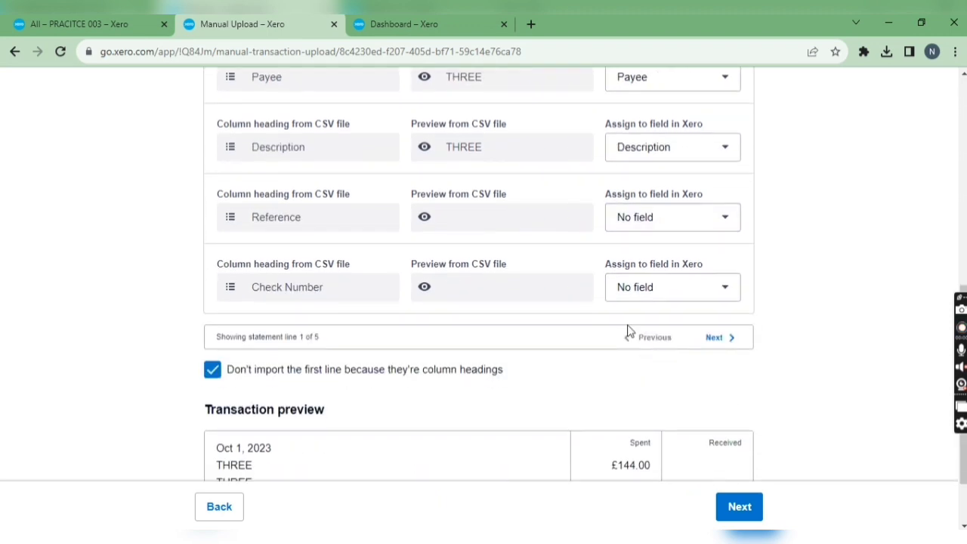
scroll(616, 348, "down", 1)
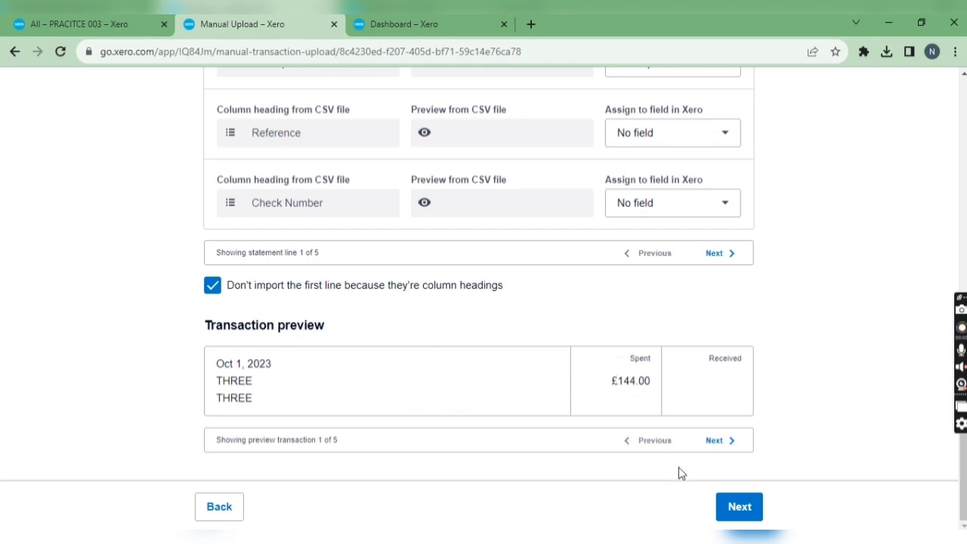
scroll(647, 301, "up", 2)
scroll(630, 280, "up", 1)
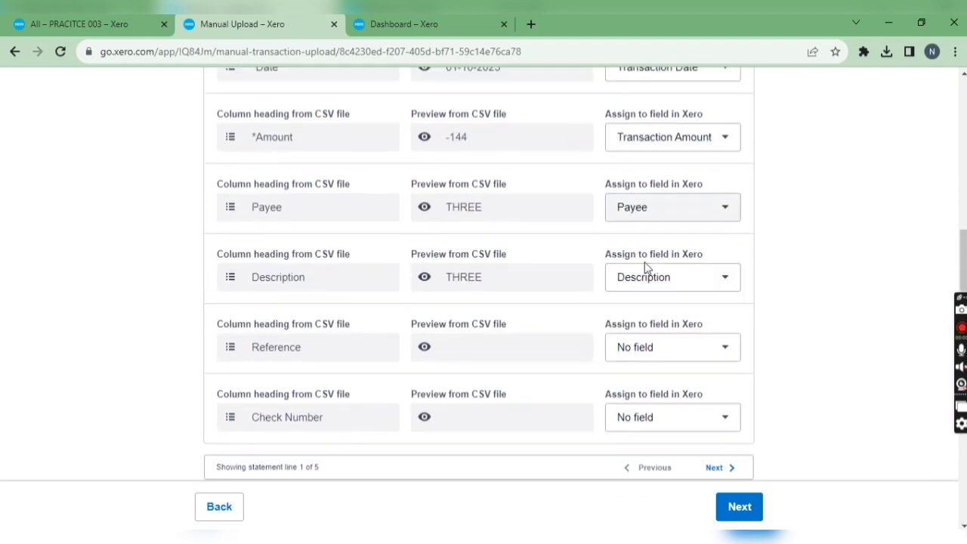
scroll(613, 216, "down", 1)
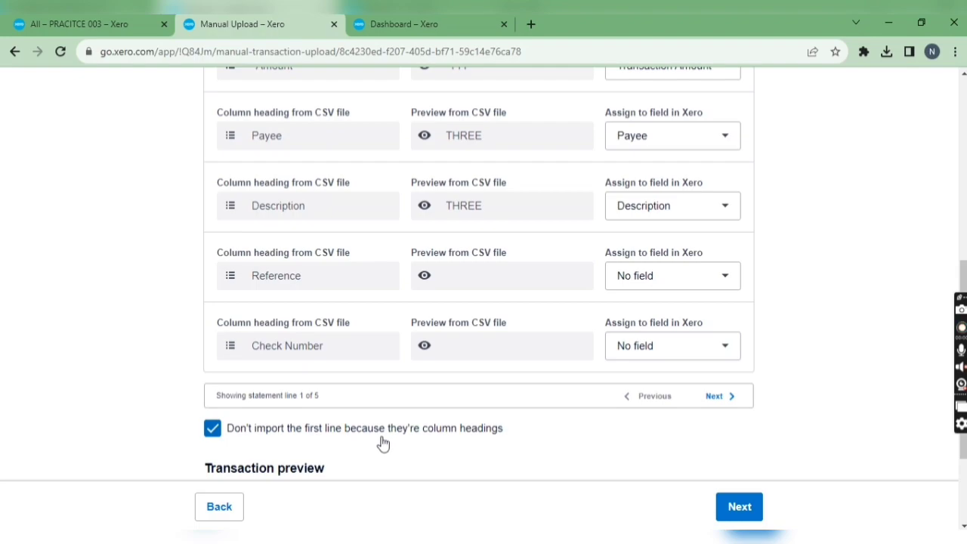
key("alt+Tab")
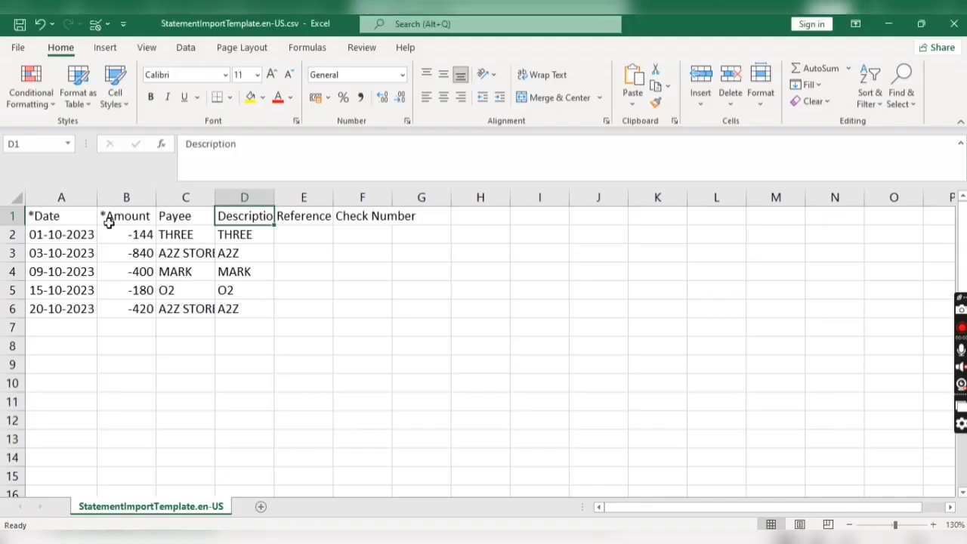
left_click(15, 216)
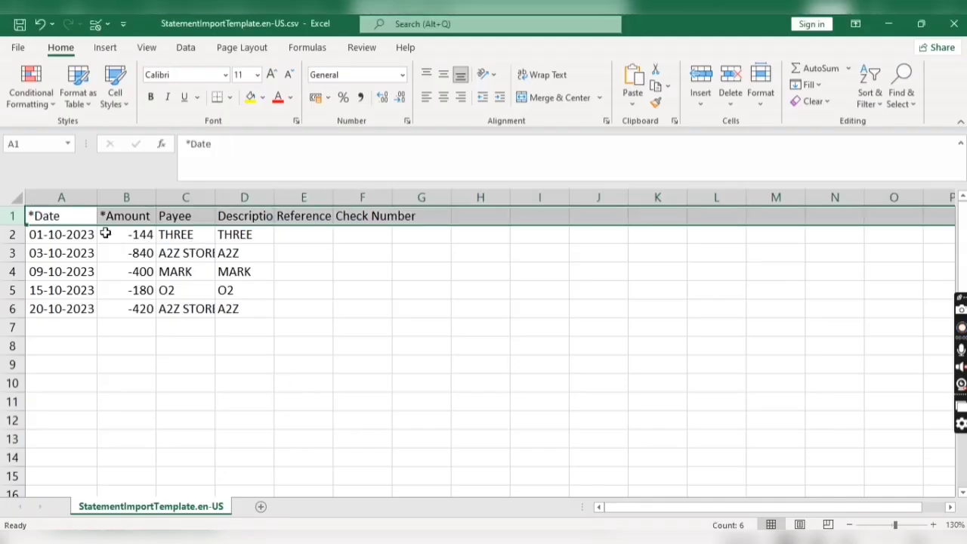
key("alt+Tab")
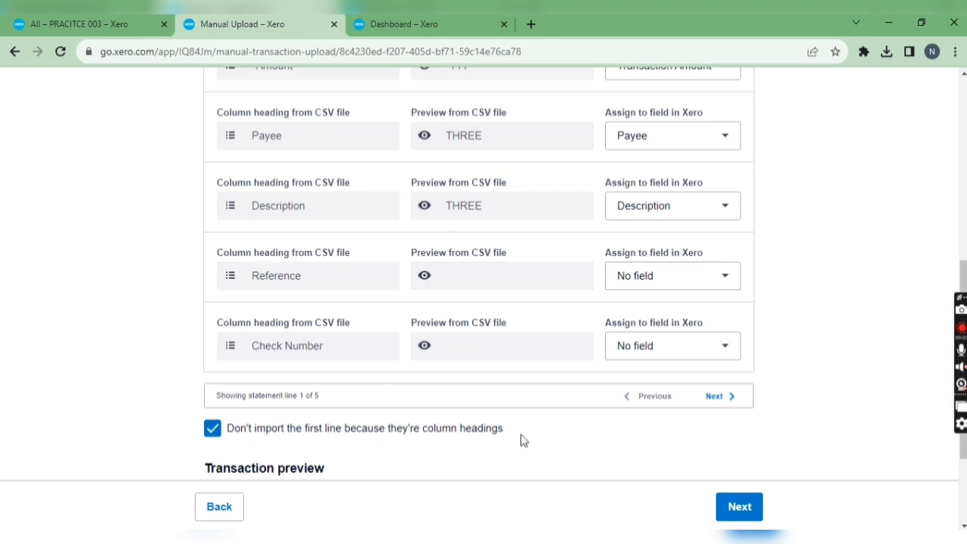
Accept the import settings and complete the import of all listed transactions into the current account.
left_click(737, 506)
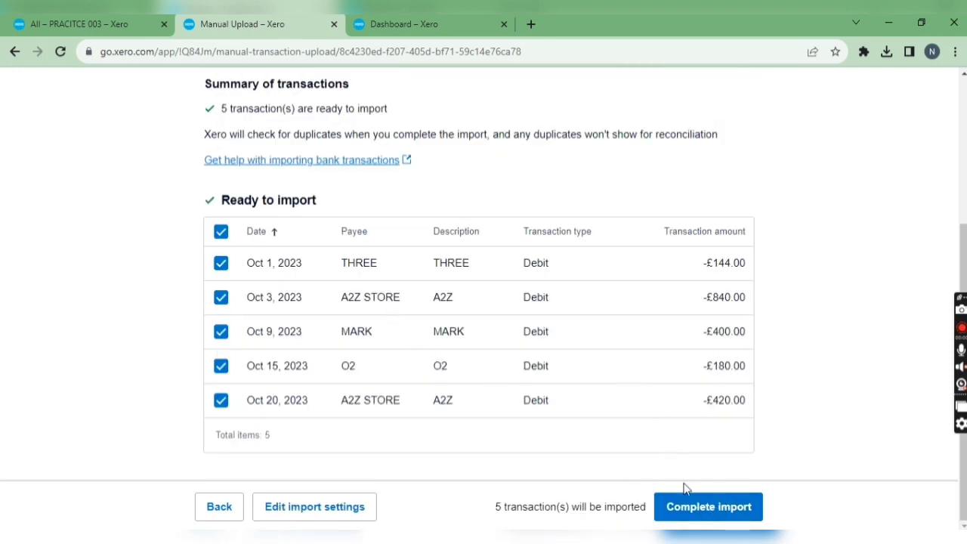
left_click(690, 511)
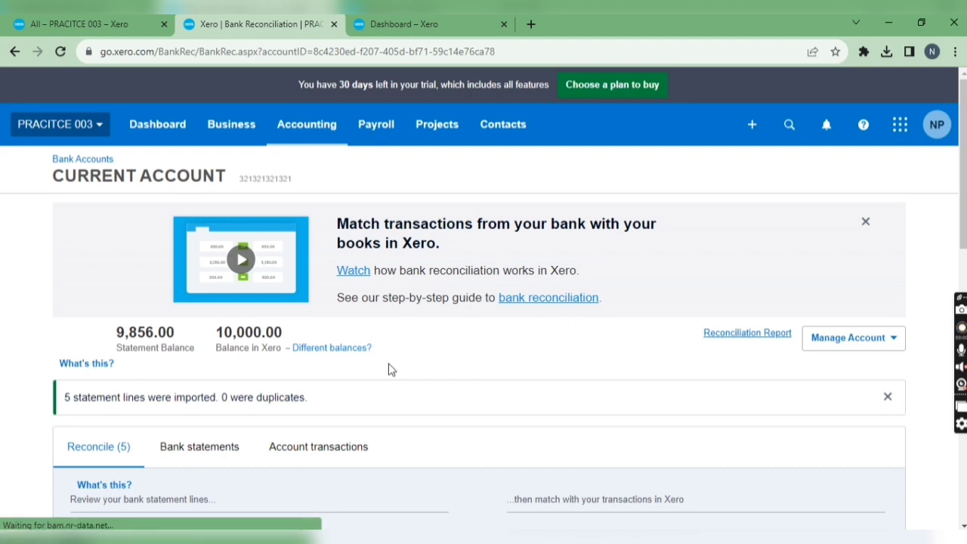
Compare the suggested matches for the imported statement lines with the bills in the bills list.
scroll(388, 368, "down", 3)
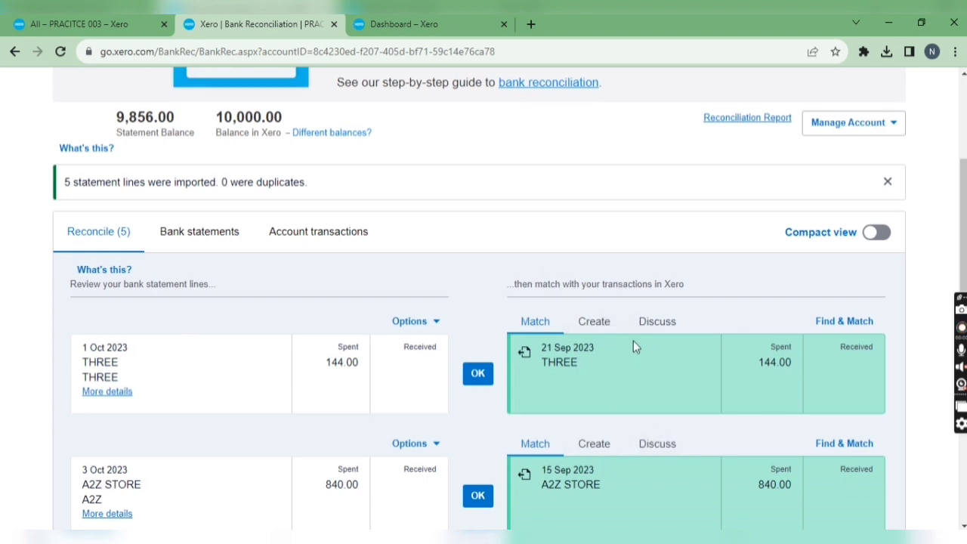
scroll(633, 342, "down", 2)
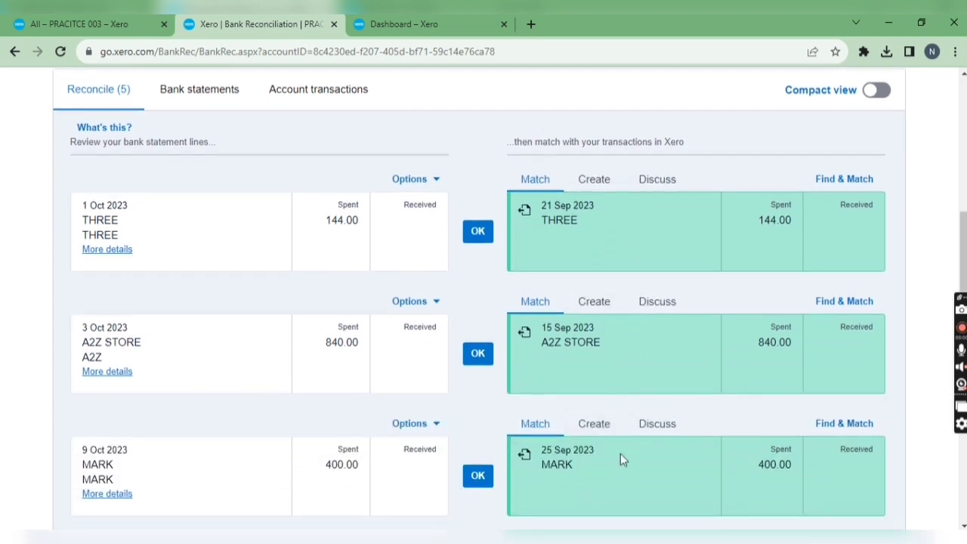
scroll(640, 423, "down", 2)
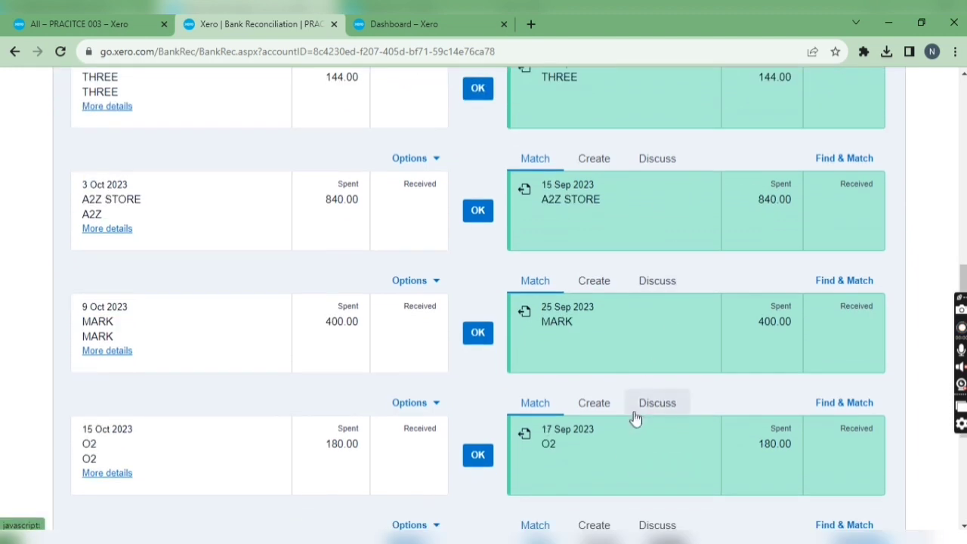
scroll(605, 185, "up", 1)
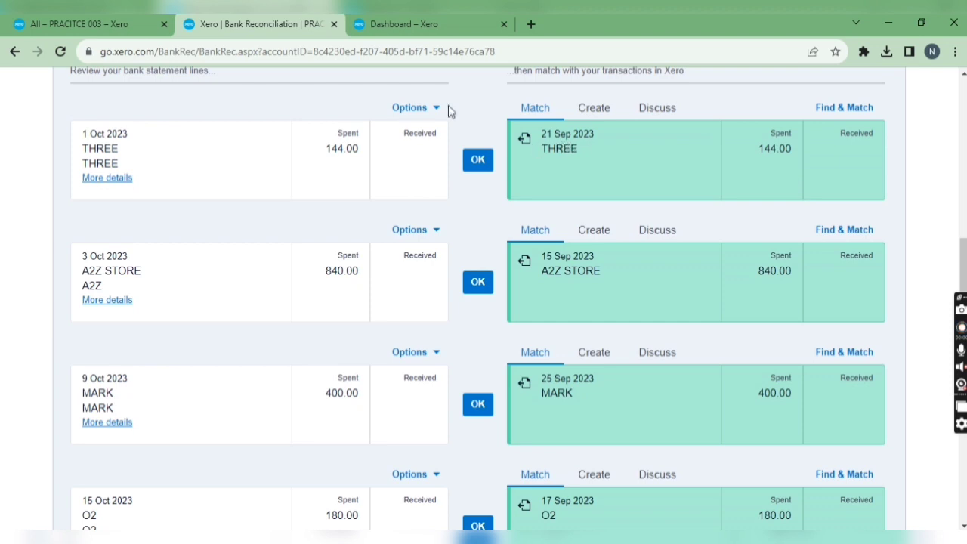
left_click(105, 23)
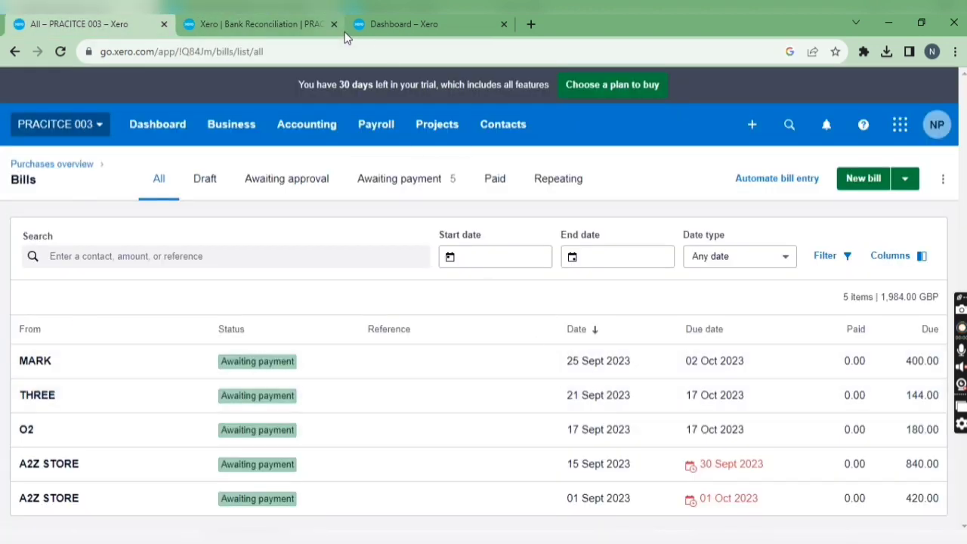
left_click(229, 25)
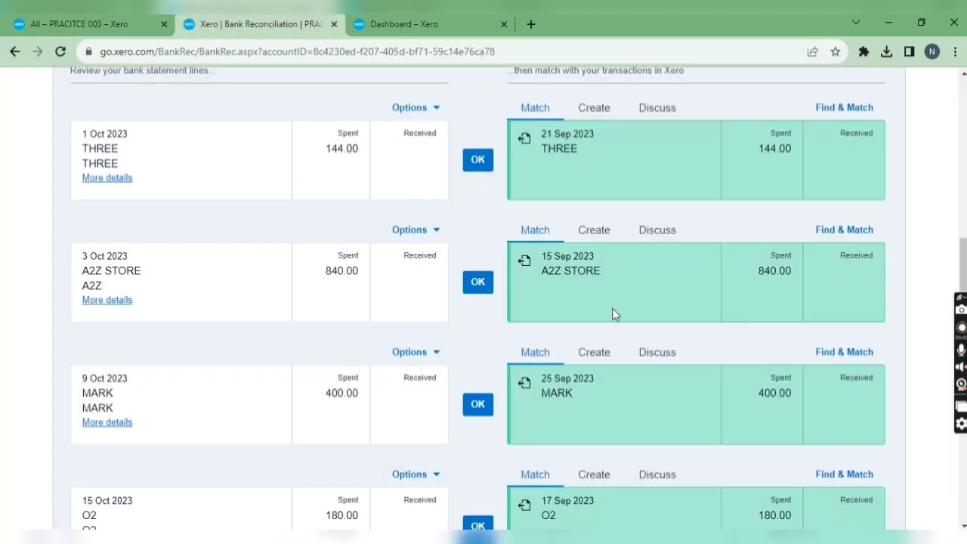
Reconcile the 1 Oct 2023 THREE statement line of 144.00 with its suggested bill match.
scroll(524, 270, "up", 1)
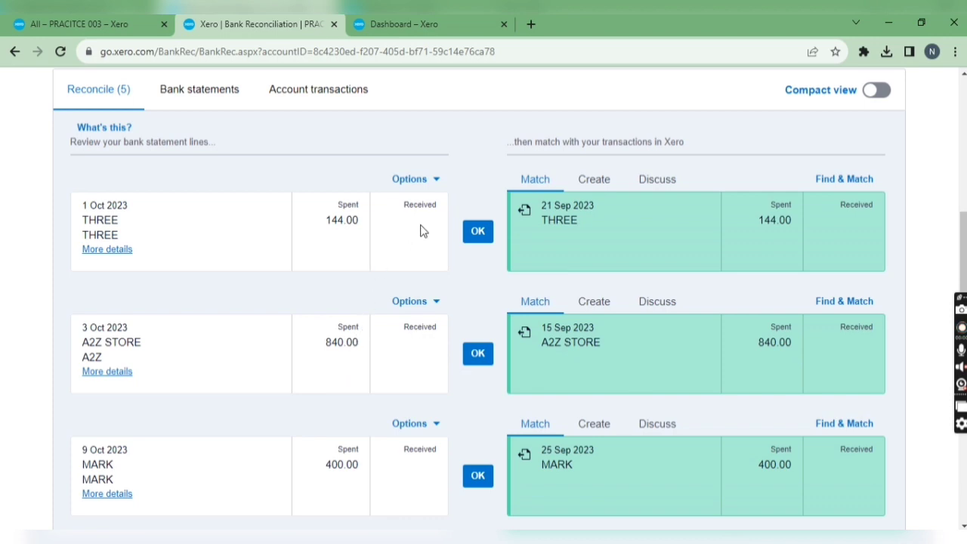
scroll(439, 247, "up", 1)
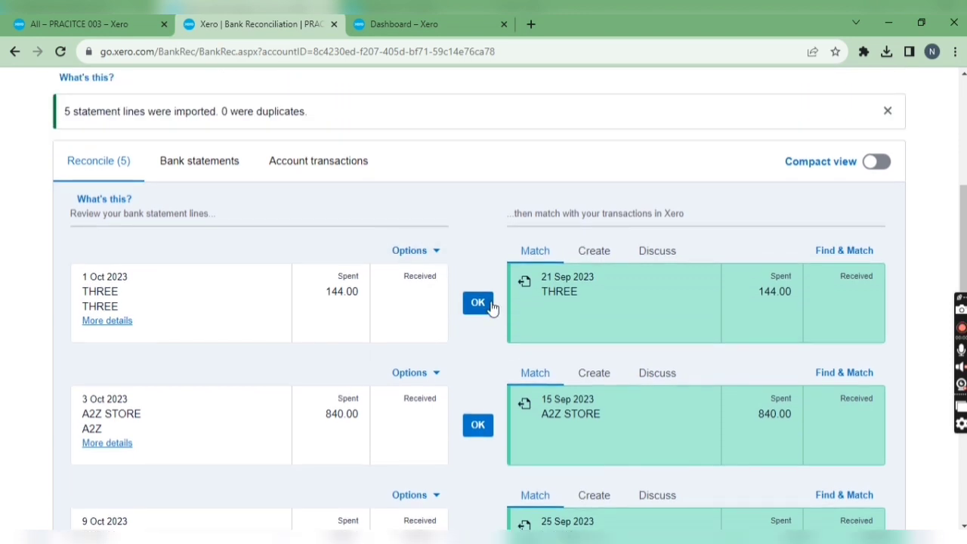
left_click(489, 306)
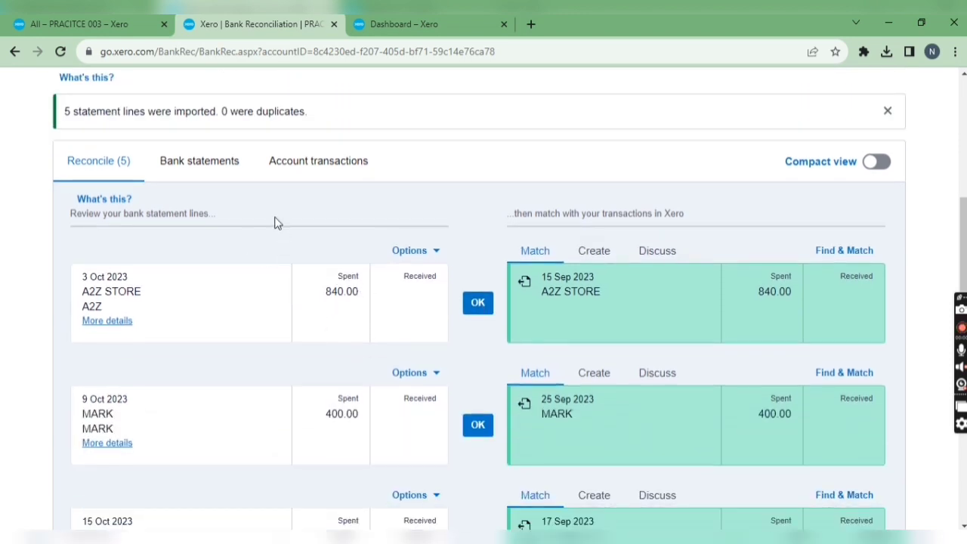
Open the Bank Accounts page in a new browser tab and close the old Dashboard tab.
scroll(276, 225, "up", 4)
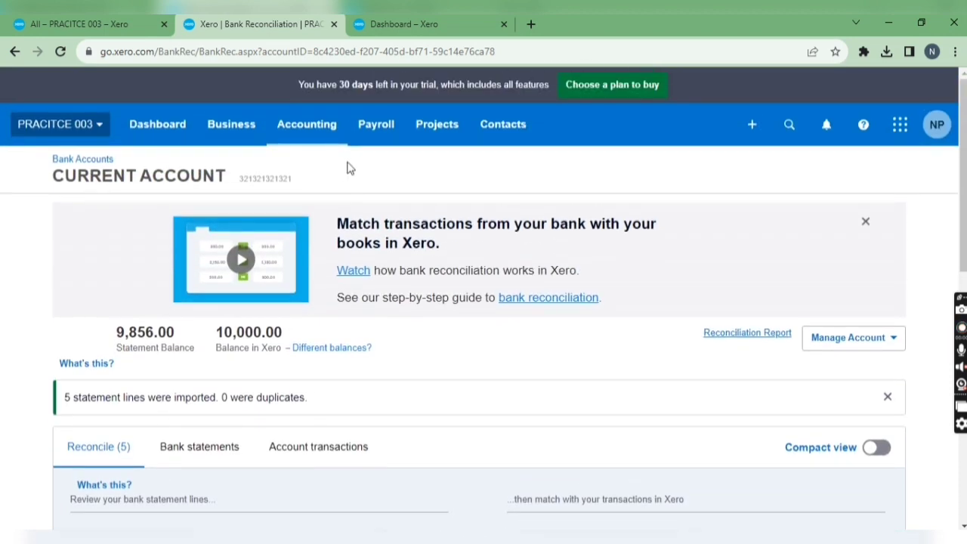
right_click(291, 127)
left_click(291, 127)
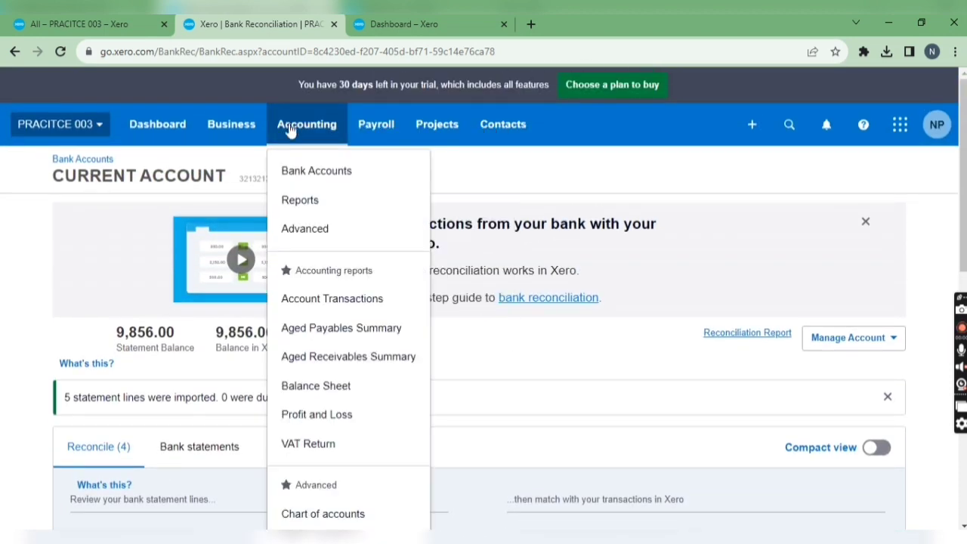
right_click(313, 178)
left_click(352, 185)
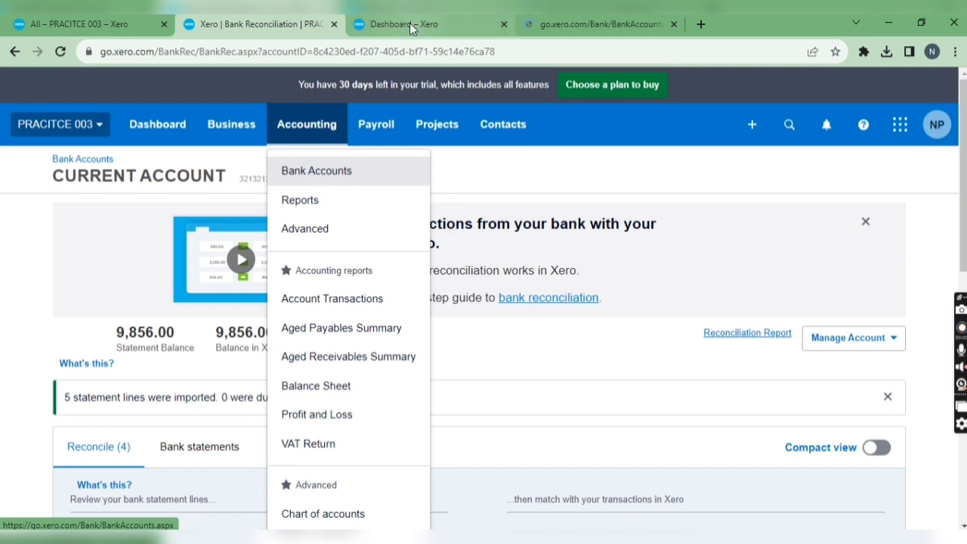
left_click(502, 25)
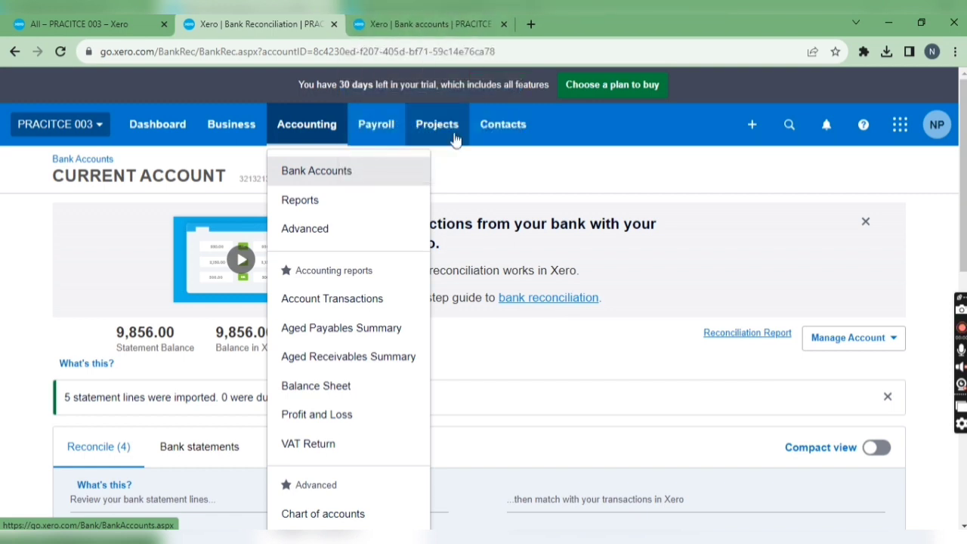
Review the current account's transactions from the Bank Accounts page.
left_click(427, 24)
scroll(352, 320, "down", 3)
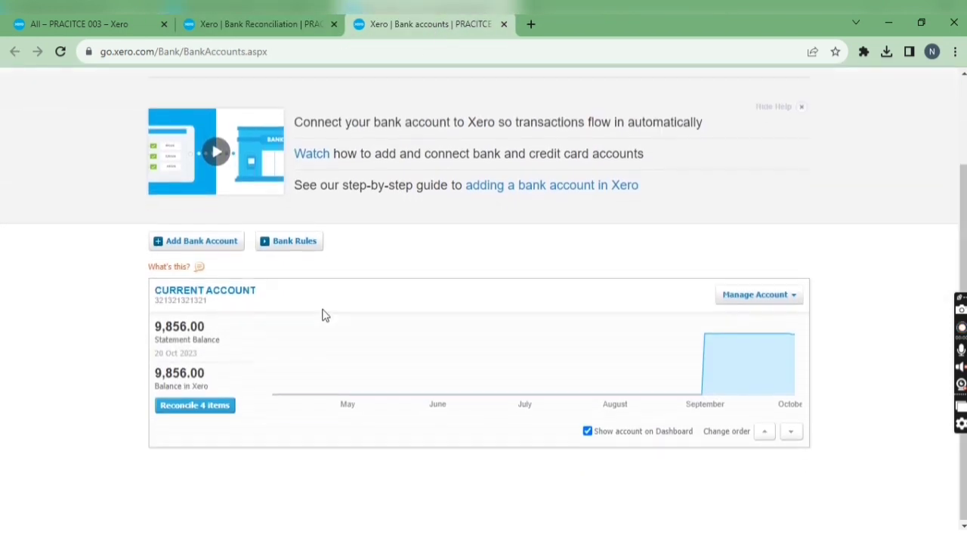
left_click(246, 293)
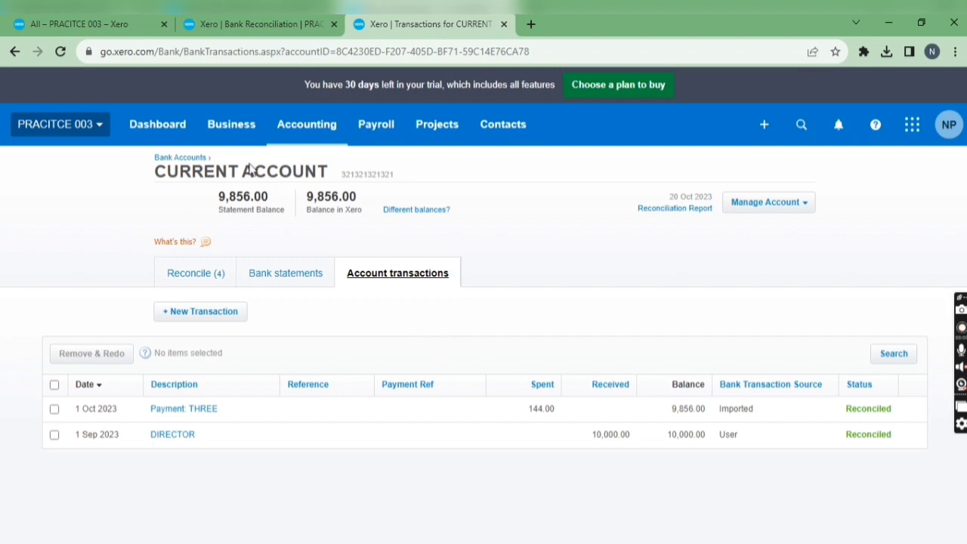
Reconcile the four remaining statement lines of 840.00, 400.00, 180.00 and 420.00 with their suggested bill matches.
left_click(257, 24)
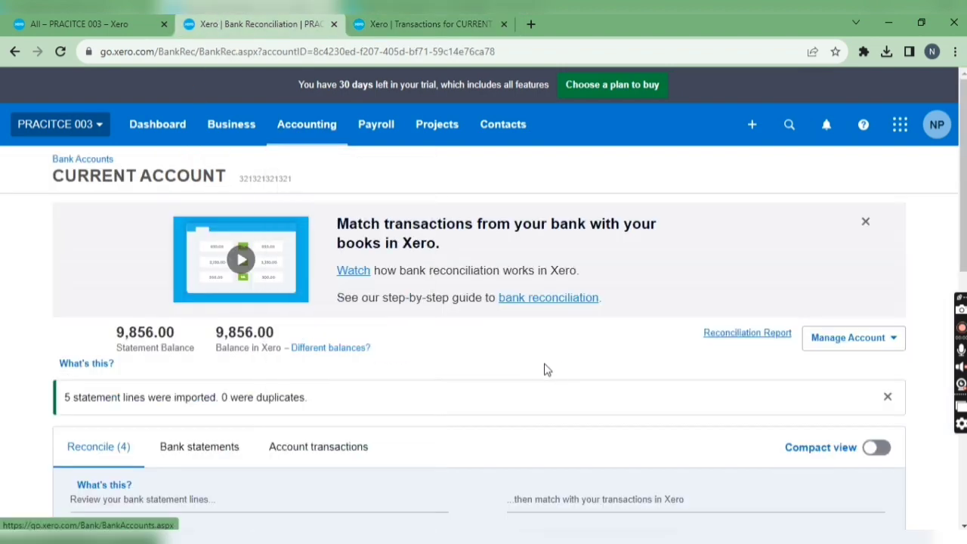
scroll(548, 370, "down", 3)
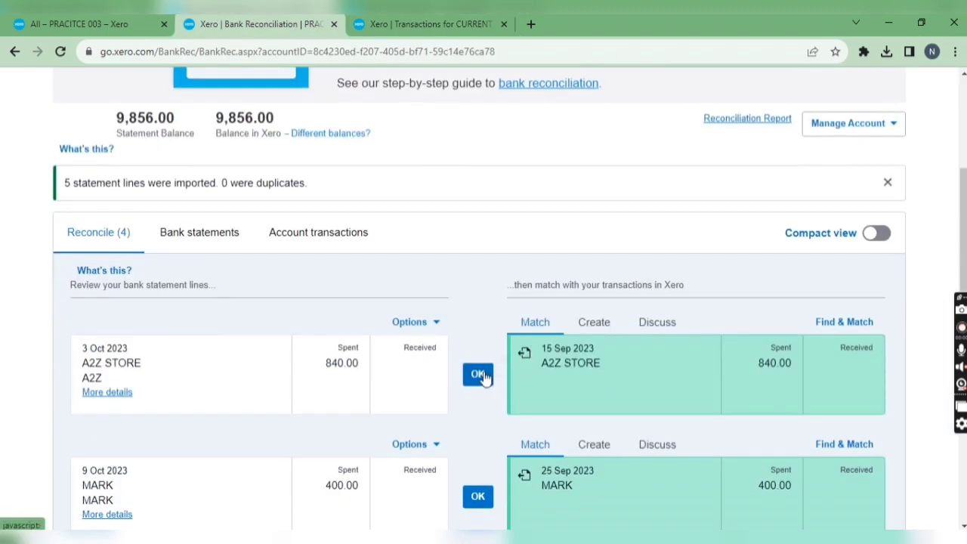
left_click(479, 375)
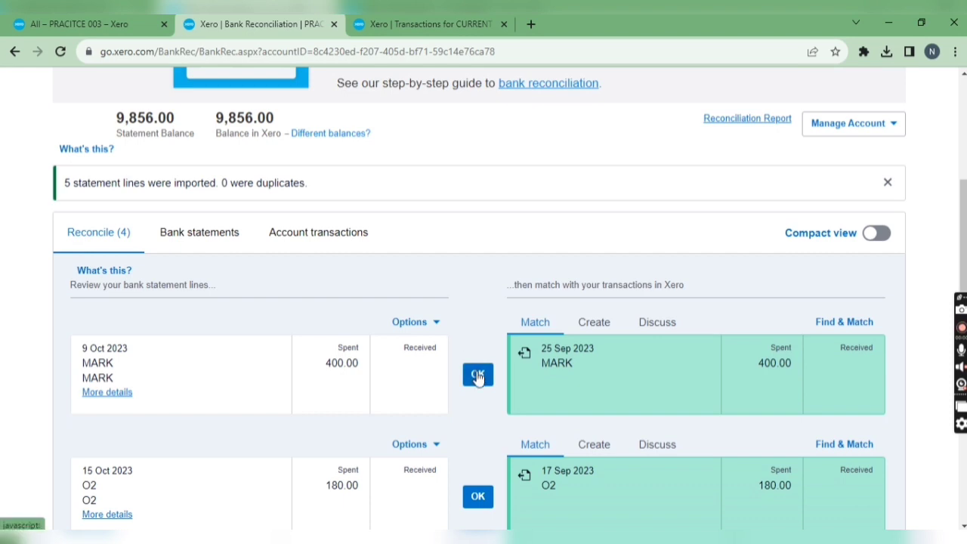
left_click(478, 376)
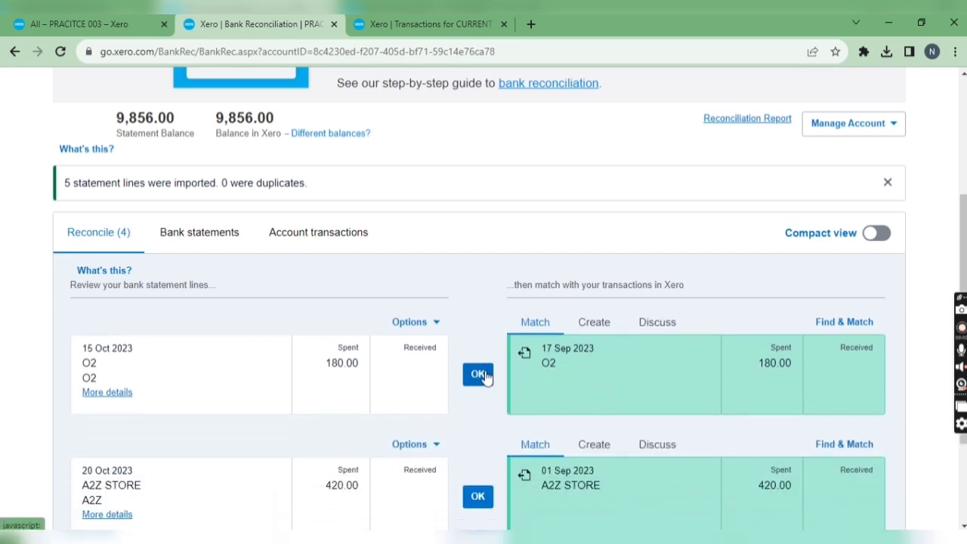
left_click(478, 376)
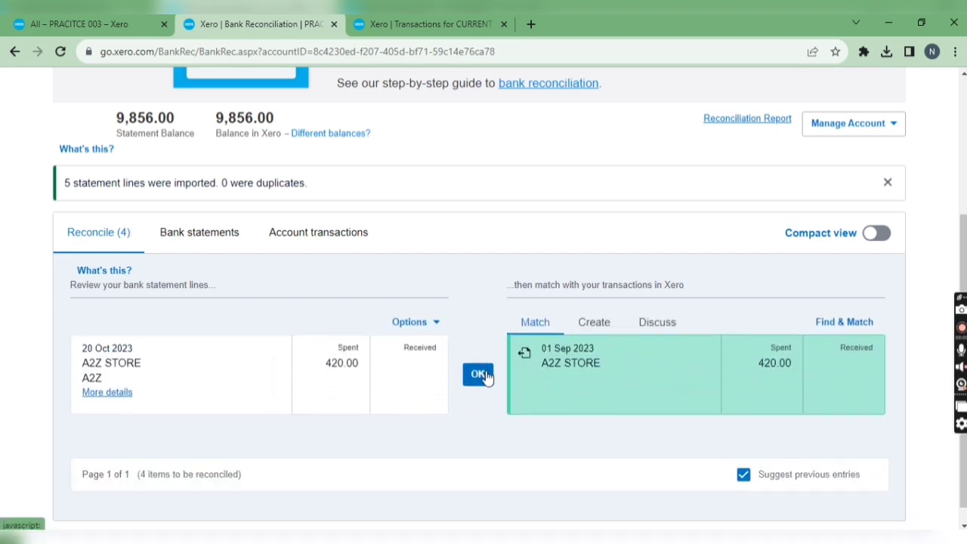
left_click(479, 375)
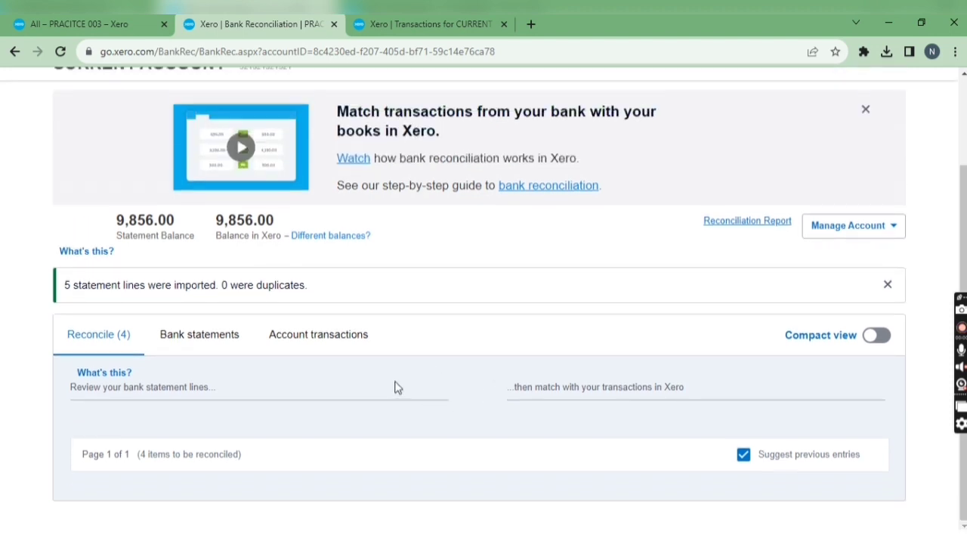
Refresh the current account and check its bank statements, reconciliation status and account transactions.
left_click(395, 22)
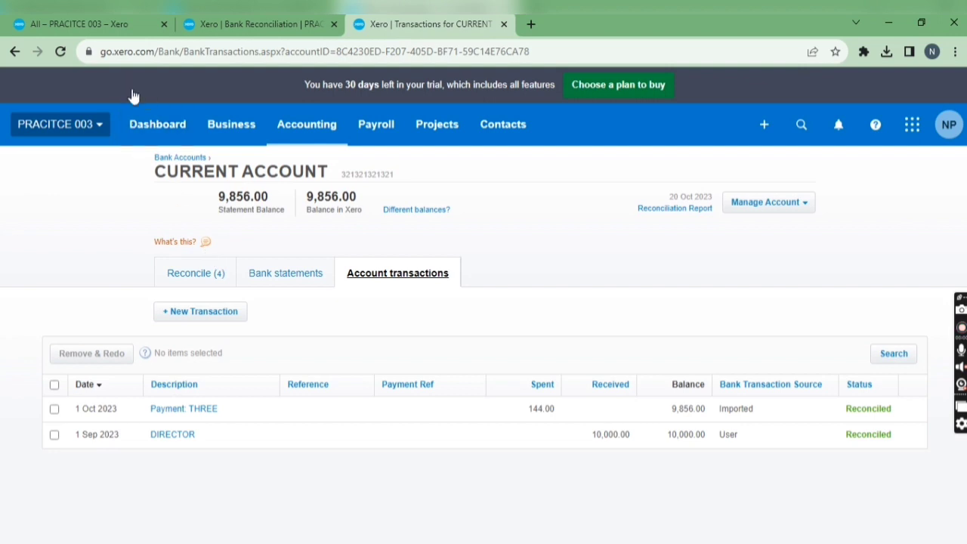
left_click(61, 51)
left_click(273, 279)
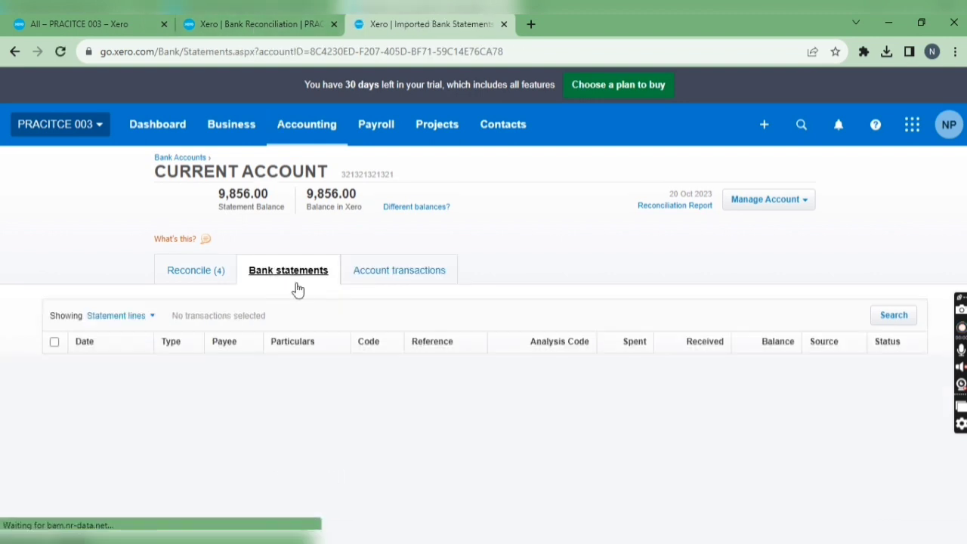
left_click(191, 283)
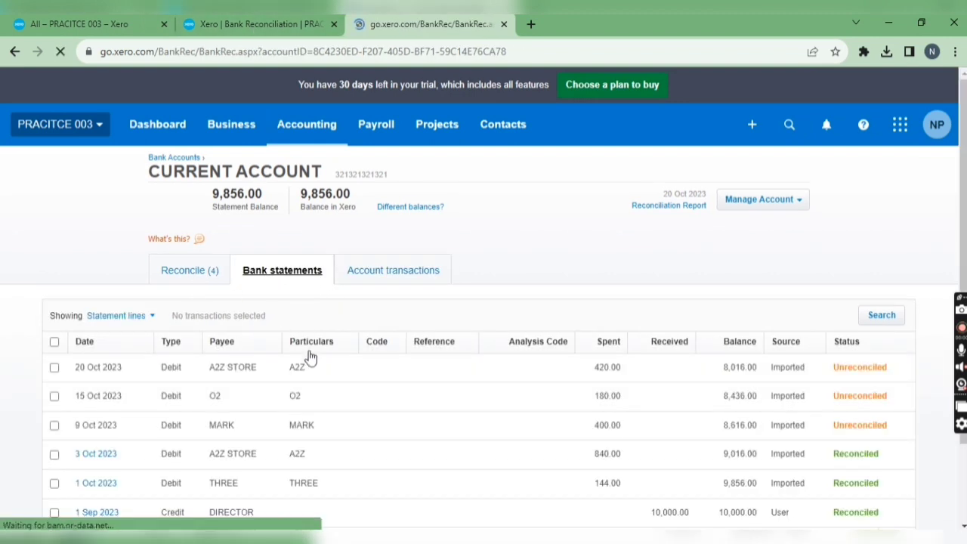
scroll(310, 423, "down", 2)
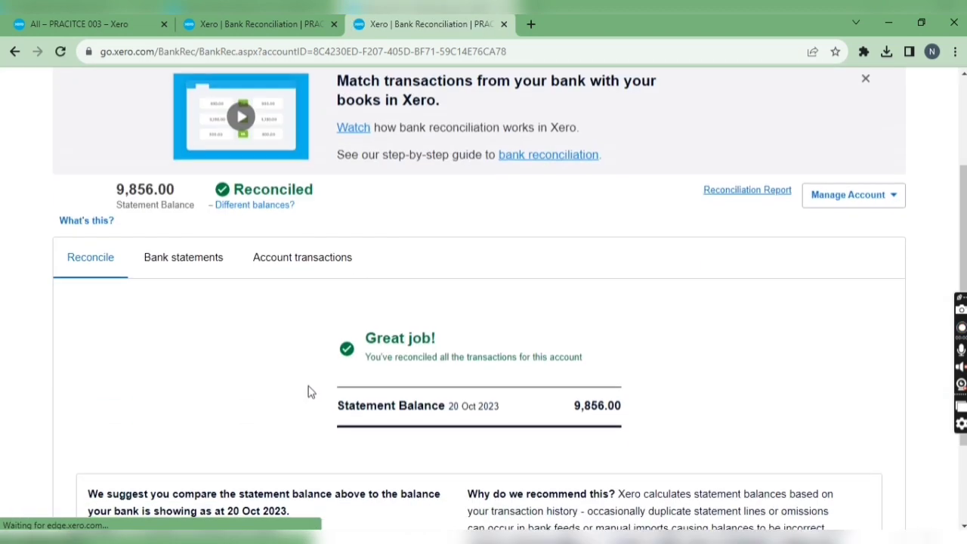
left_click(292, 263)
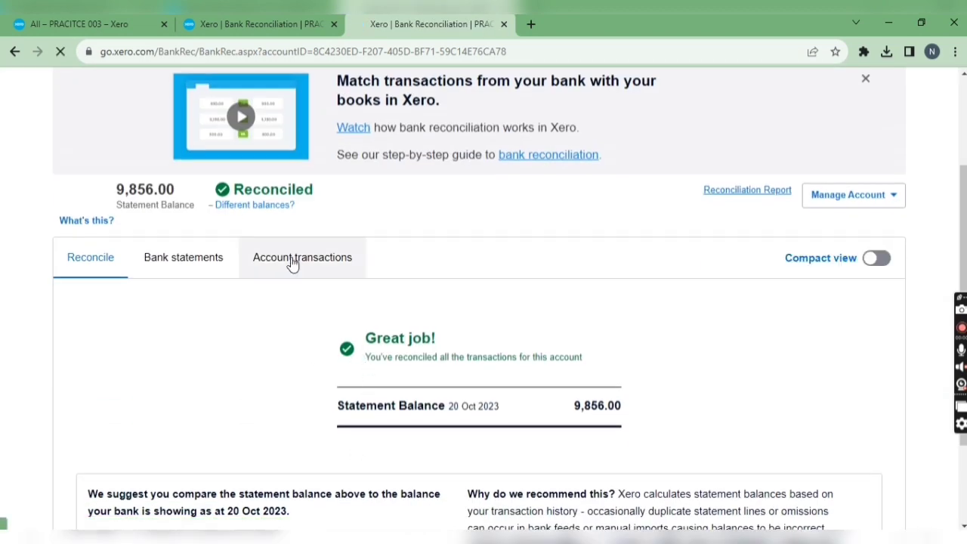
scroll(346, 373, "down", 1)
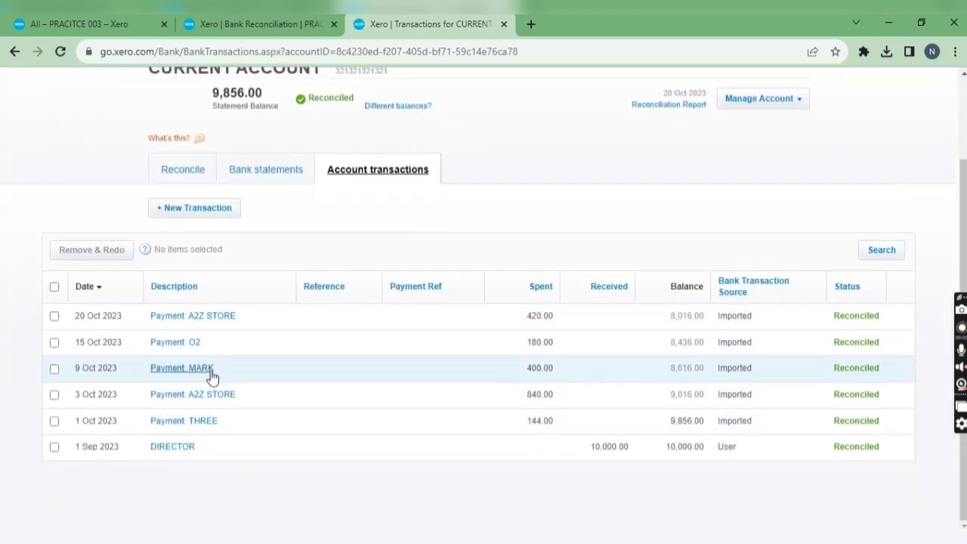
Unreconcile the 20 Oct 2023 A2Z STORE payment of 420.00 in the current account's transactions.
left_click(175, 177)
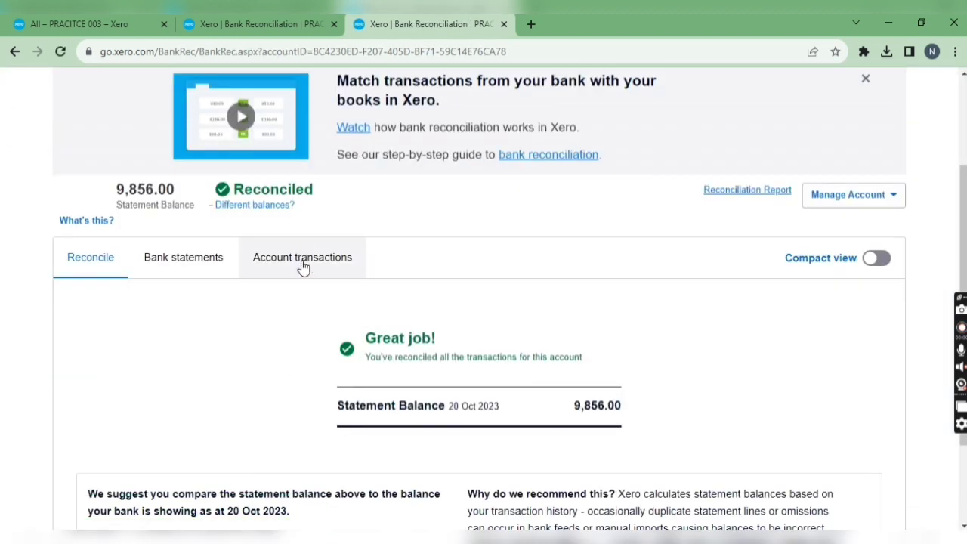
left_click(307, 273)
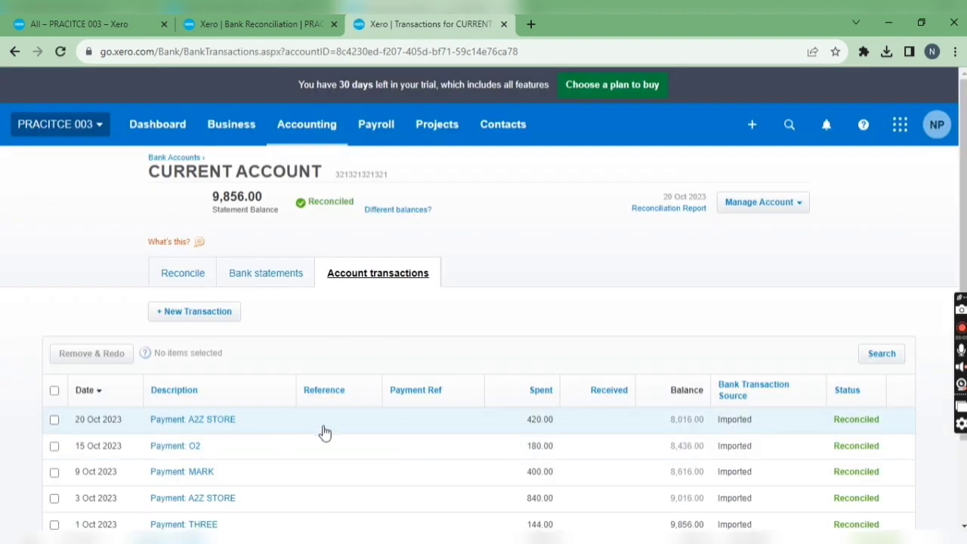
left_click(857, 421)
left_click(516, 364)
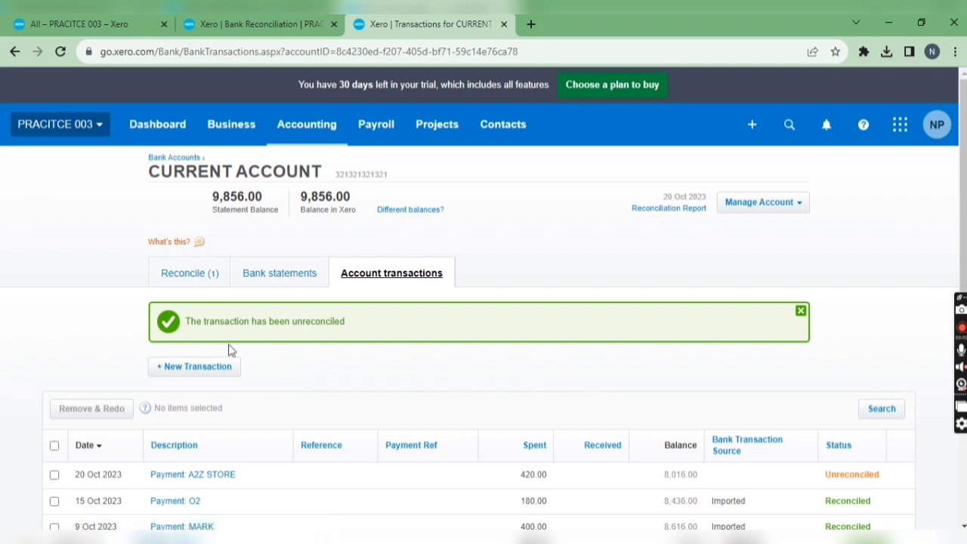
Check the proposed match for the unreconciled A2Z STORE line, and remove and redo its 20 Oct 2023 payment of 420.00.
left_click(175, 282)
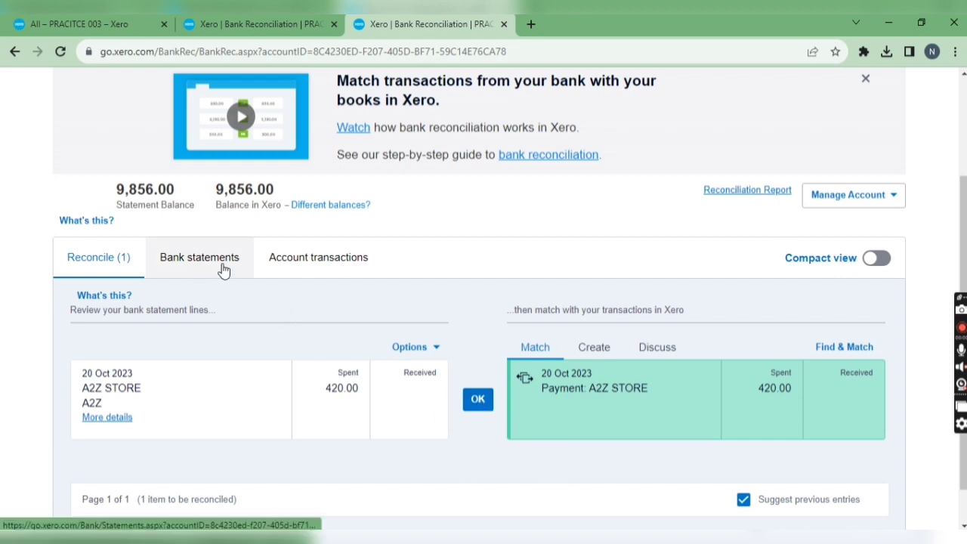
left_click(268, 274)
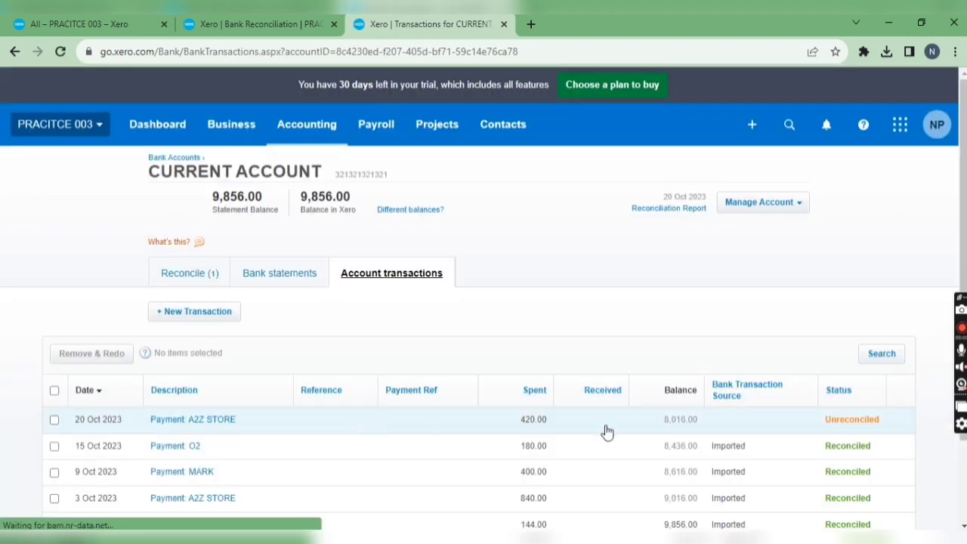
left_click(205, 428)
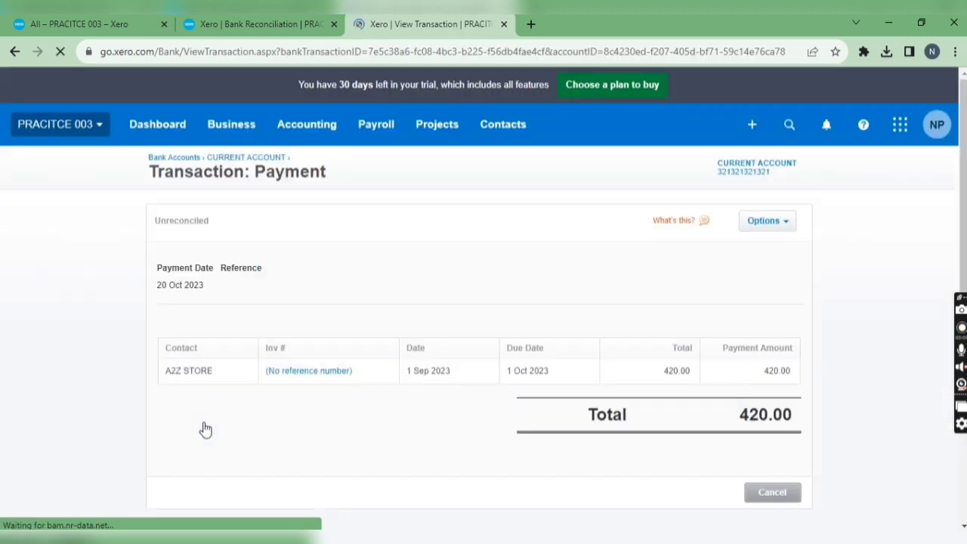
left_click(773, 222)
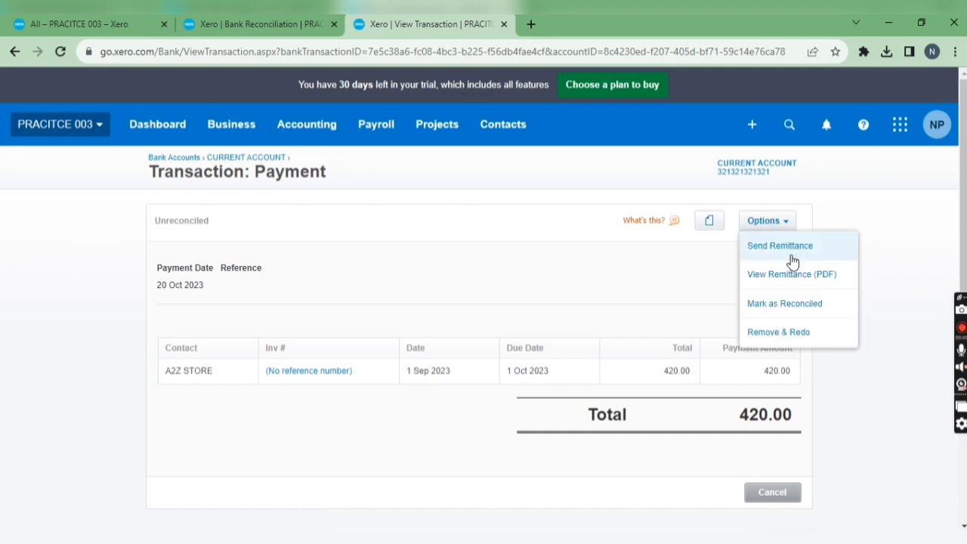
left_click(796, 332)
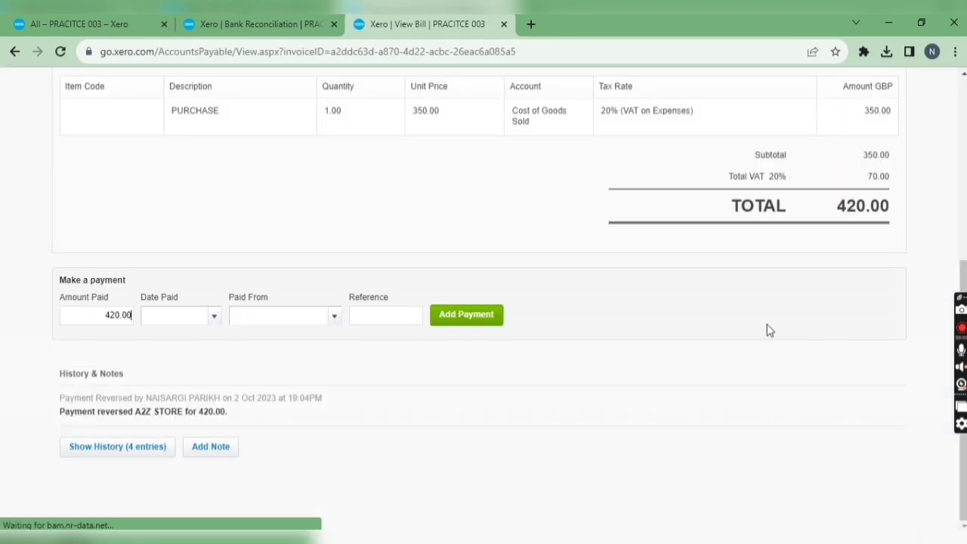
scroll(622, 302, "up", 4)
scroll(642, 267, "up", 1)
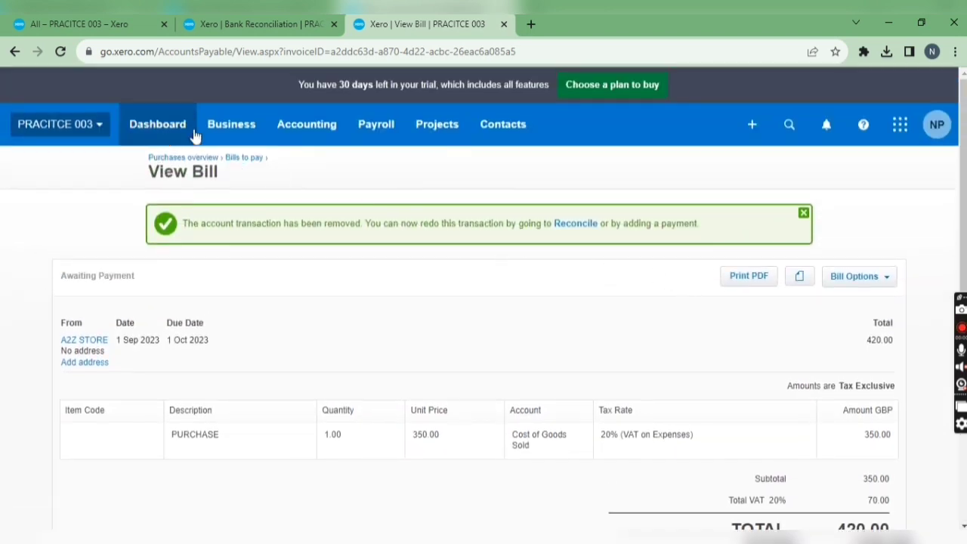
Delete the unreconciled 20 Oct 2023 A2Z STORE line of 420.00 from the current account's bank statements.
left_click(320, 141)
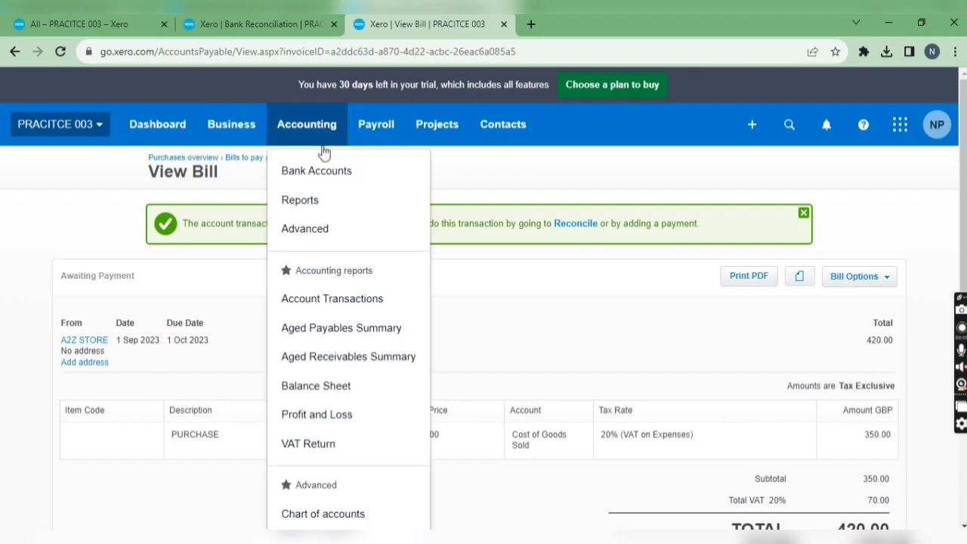
left_click(322, 167)
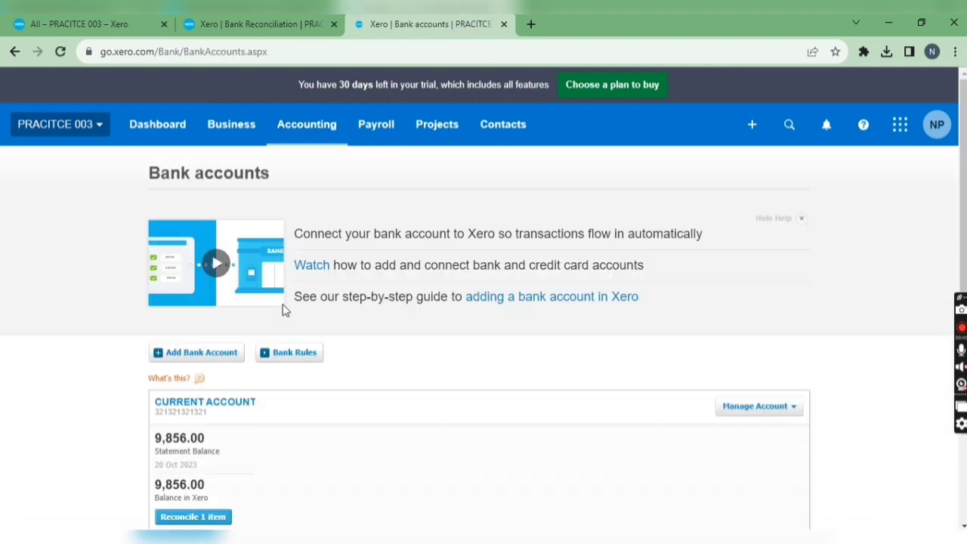
left_click(236, 412)
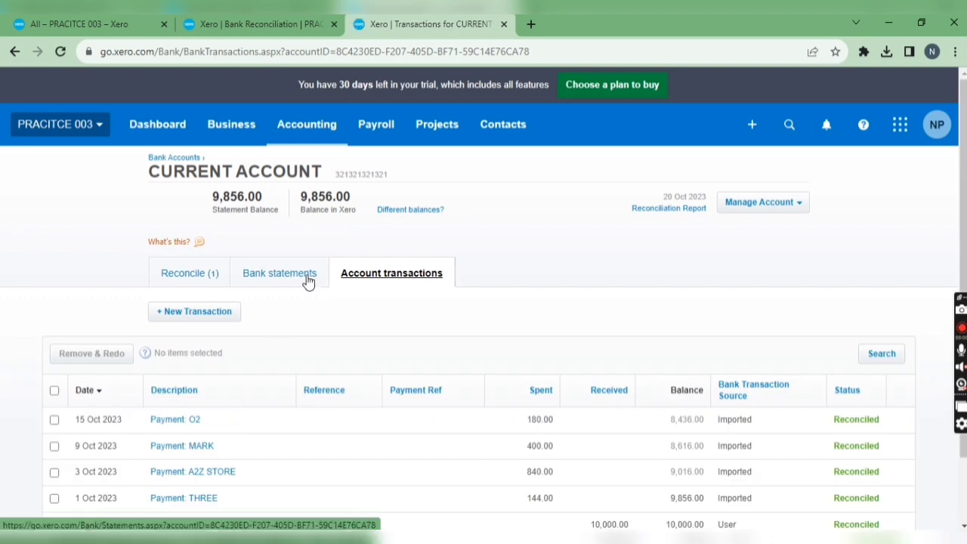
left_click(308, 280)
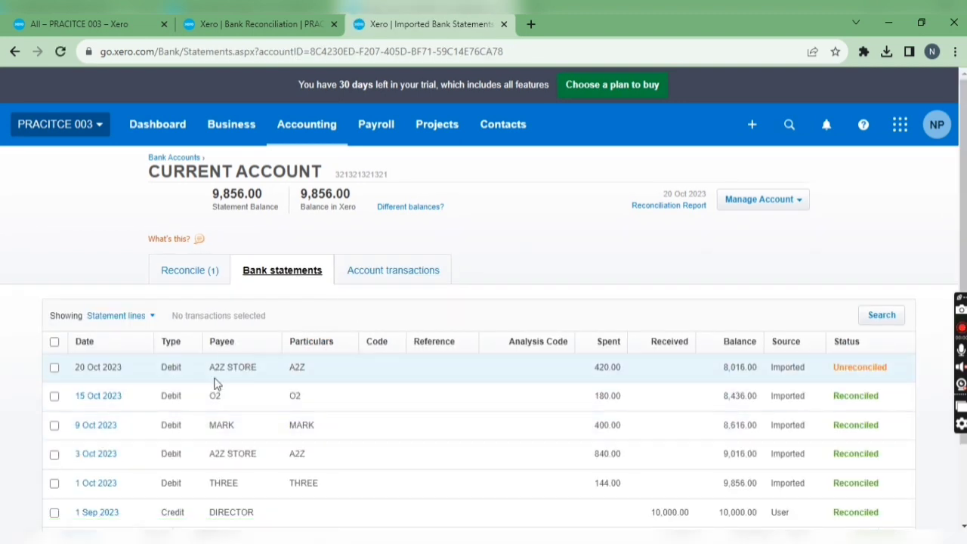
left_click(54, 368)
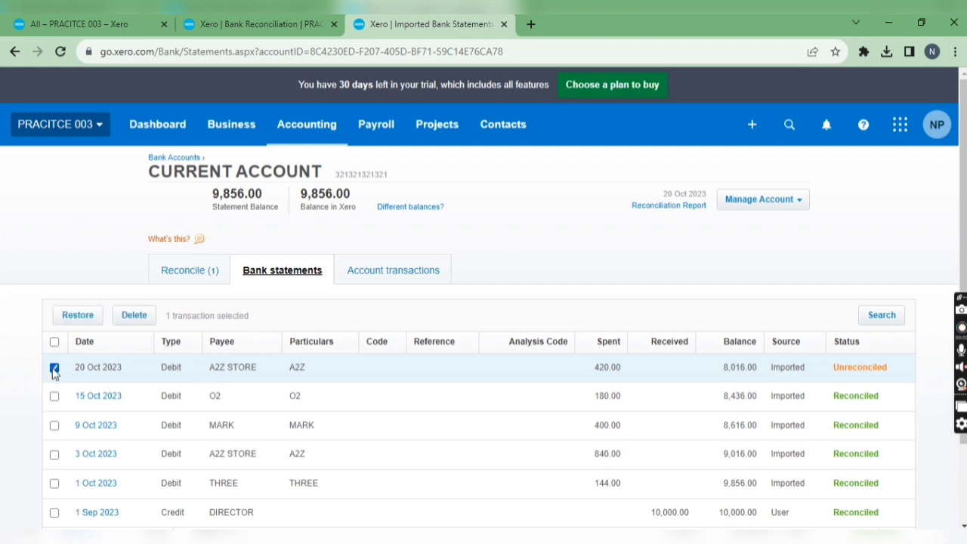
left_click(134, 316)
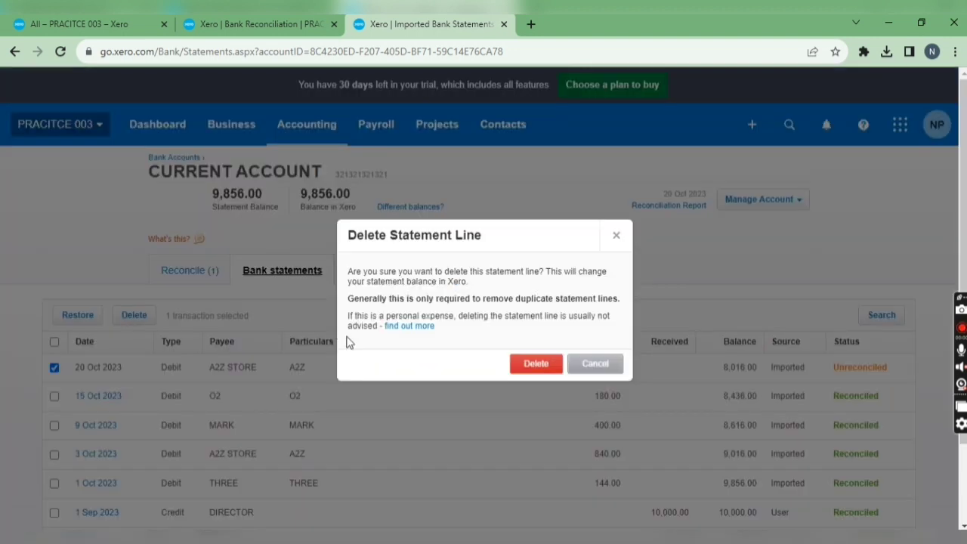
left_click(536, 364)
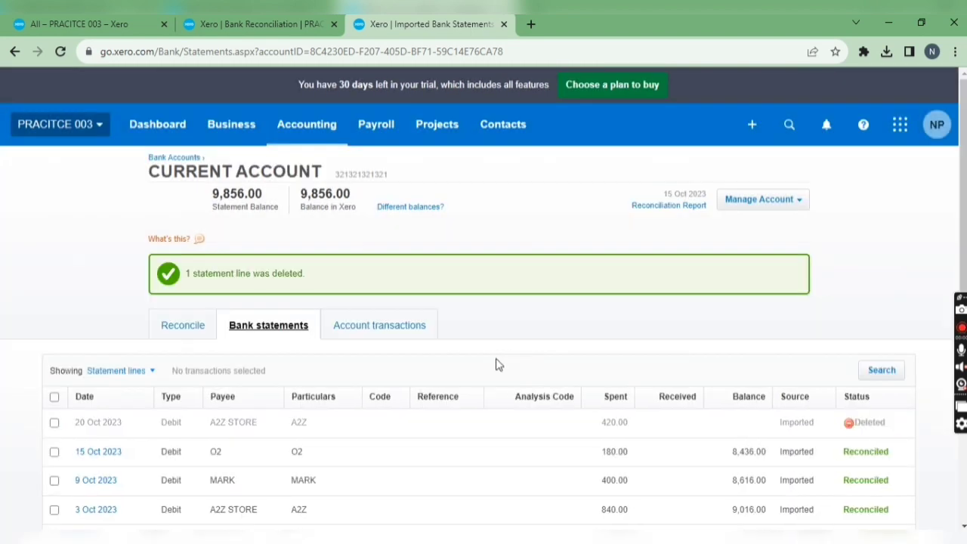
scroll(464, 374, "down", 1)
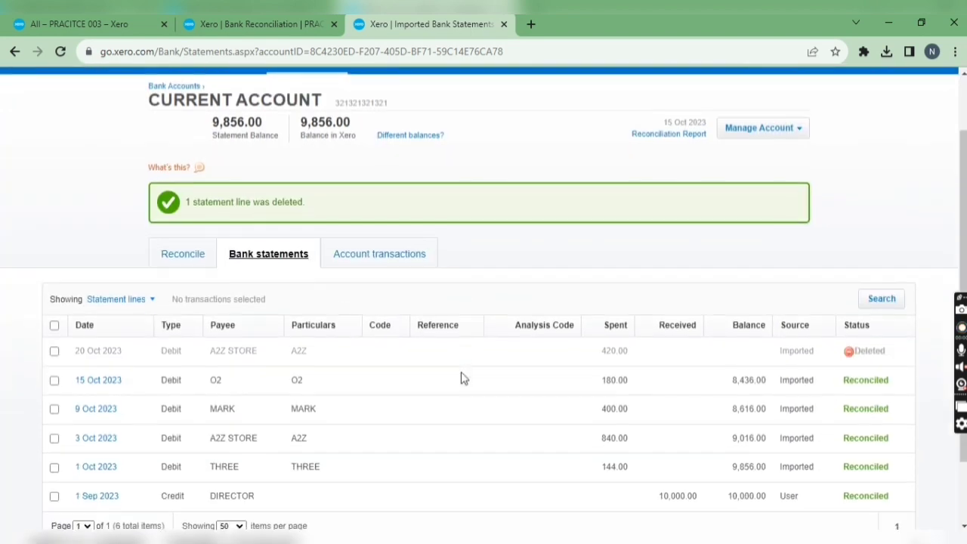
Review the remaining entries in the current account's transactions list.
left_click(342, 257)
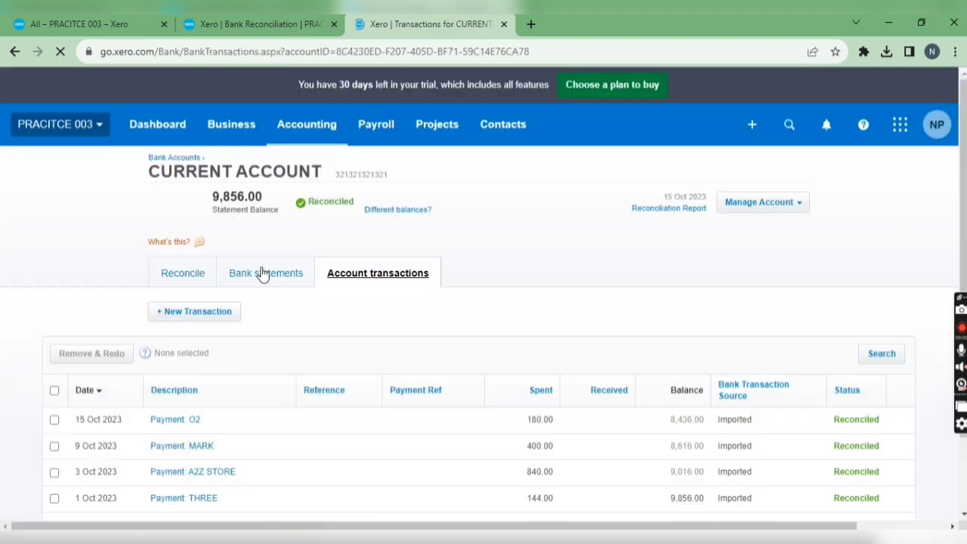
scroll(598, 401, "down", 1)
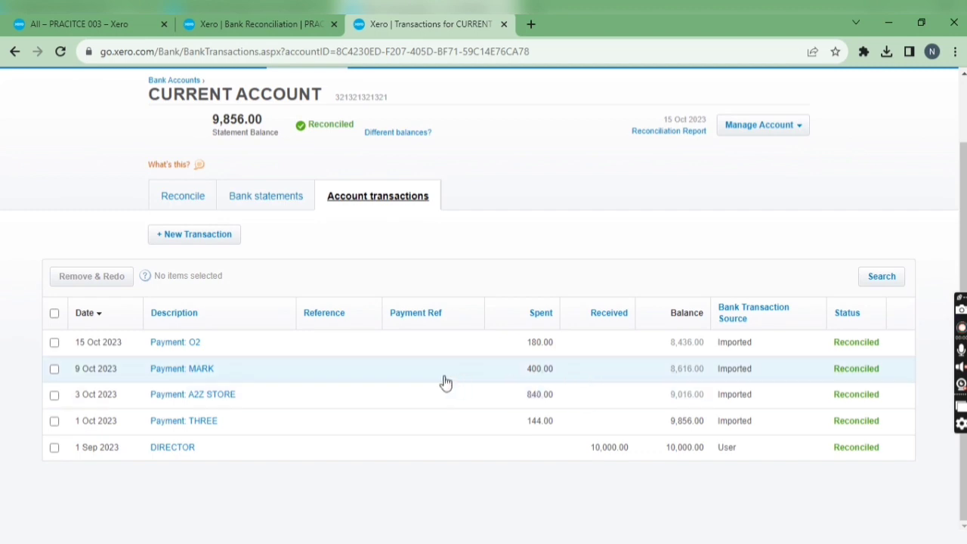
scroll(434, 382, "up", 1)
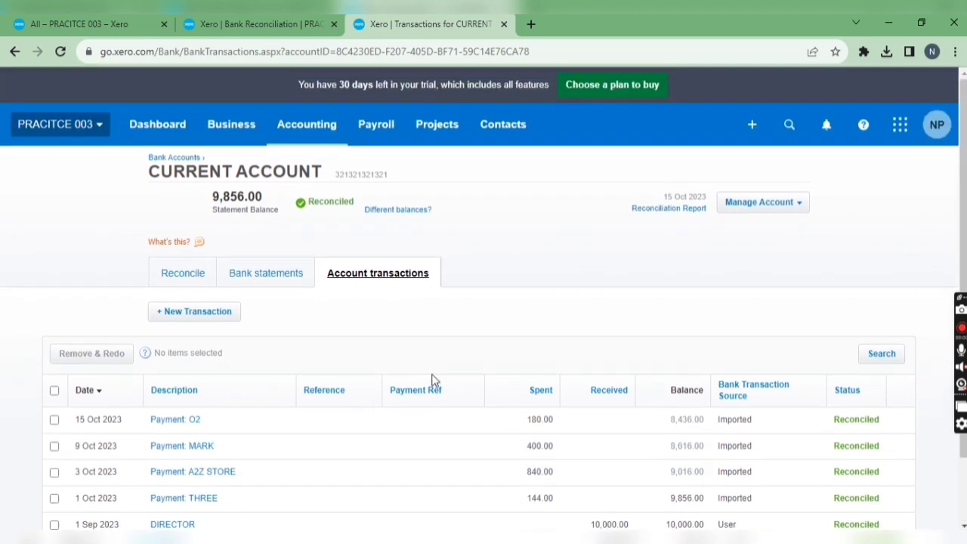